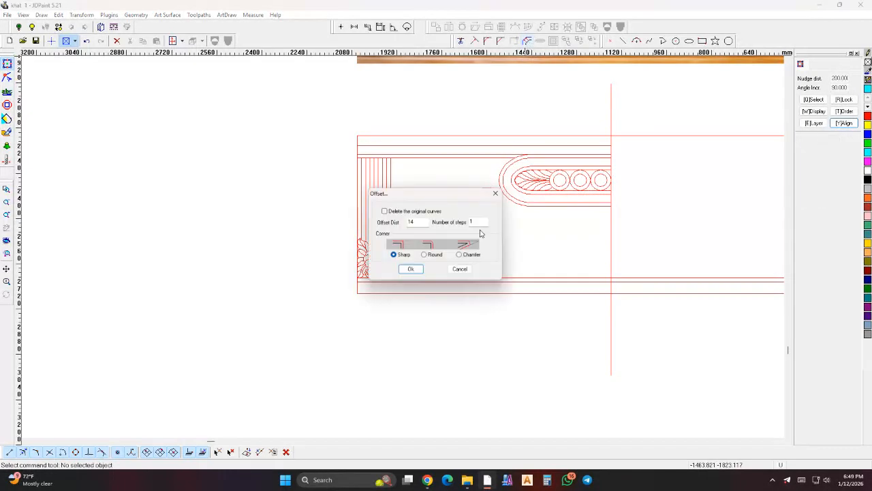
- Offset the arch curve between the flower and the oval frame once toward its upper side
key("Return")
scroll(455, 184, "up", 1)
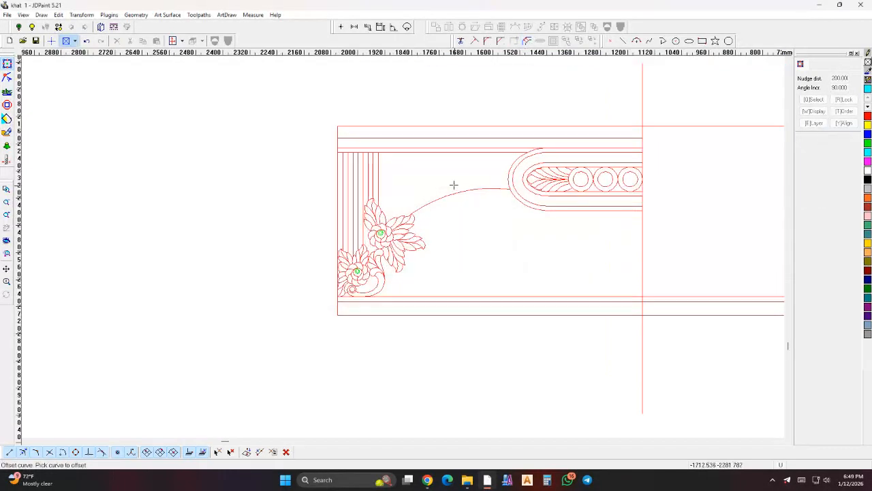
left_click(446, 191)
left_click(423, 185)
- Offset the upper arch curve by a further 26 mm upward, keeping the original and using sharp corners
right_click(421, 185)
left_click(422, 193)
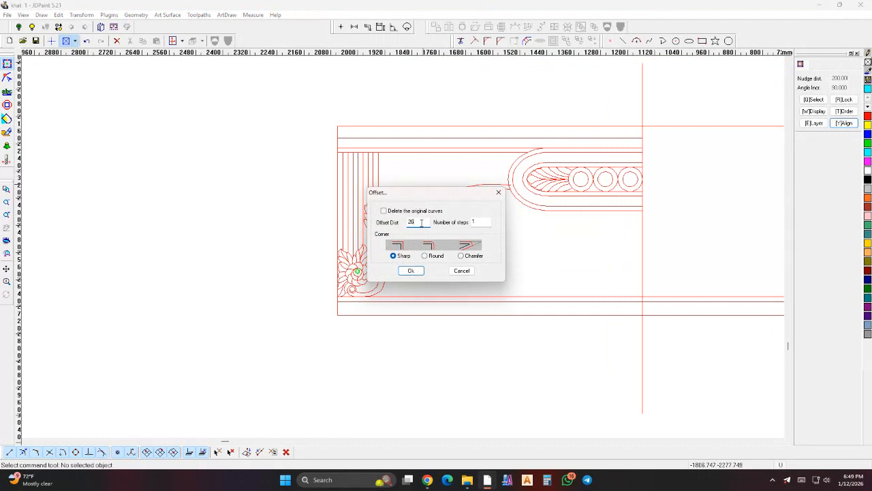
key("Return")
scroll(437, 208, "up", 1)
left_click(432, 202)
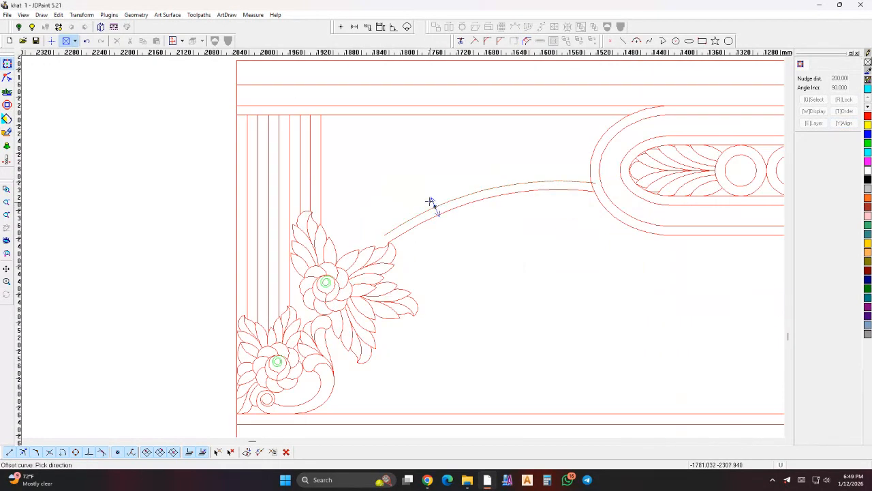
- Offset the topmost arch curve once more to complete the matching outer border of the arched band
right_click(409, 188)
left_click(422, 199)
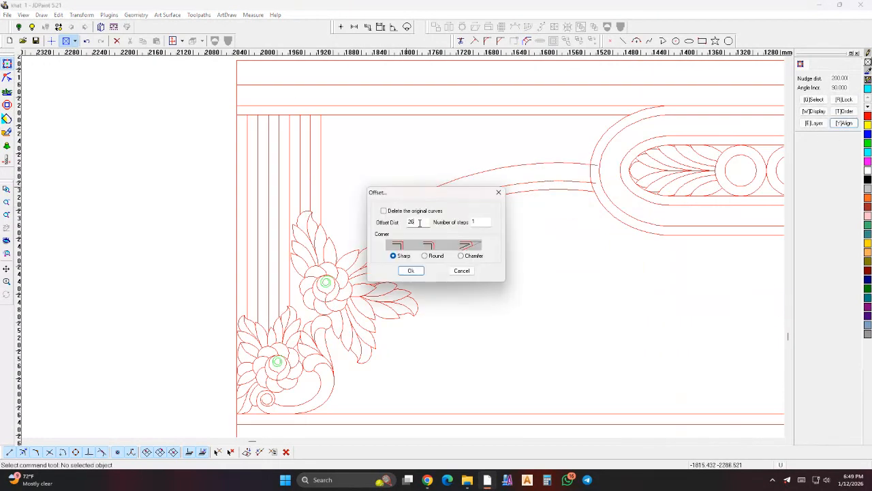
key("Return")
scroll(436, 200, "up", 1)
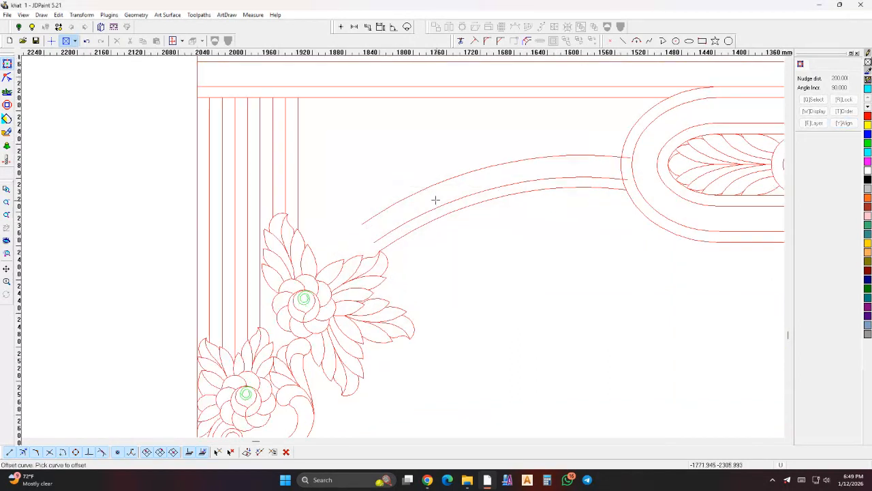
key("Escape")
- Extend the open lower ends of the three offset arch curves to the flower's leaf outlines
scroll(425, 197, "down", 5)
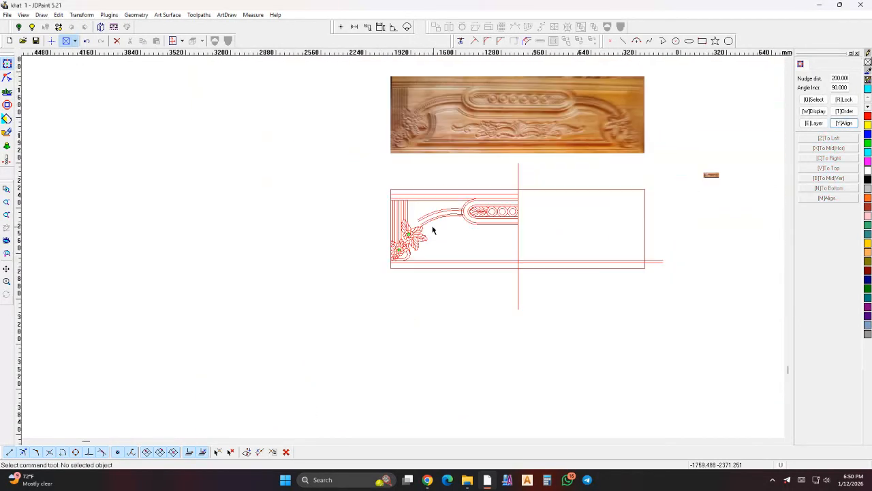
scroll(428, 223, "up", 3)
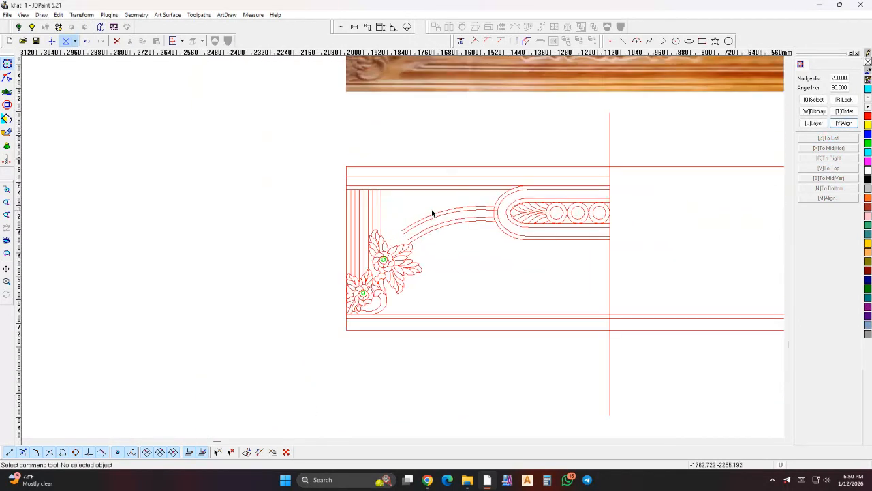
left_click(474, 40)
scroll(404, 252, "up", 2)
left_click(405, 241)
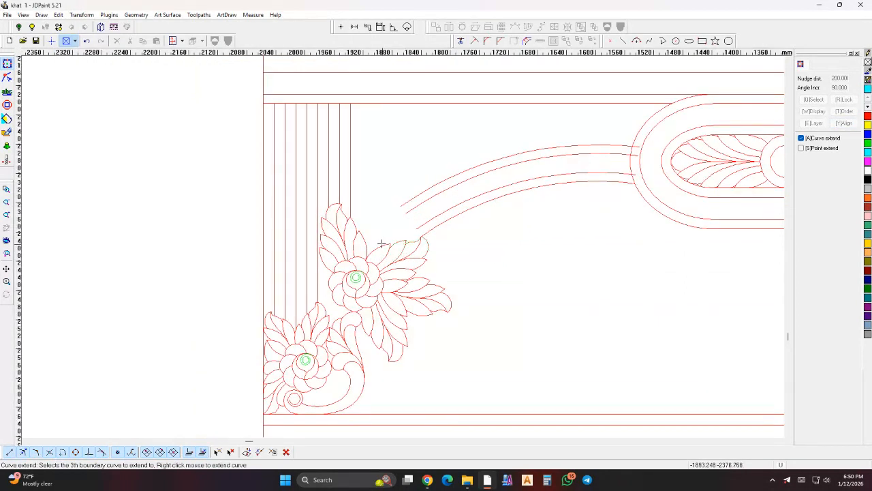
right_click(407, 201)
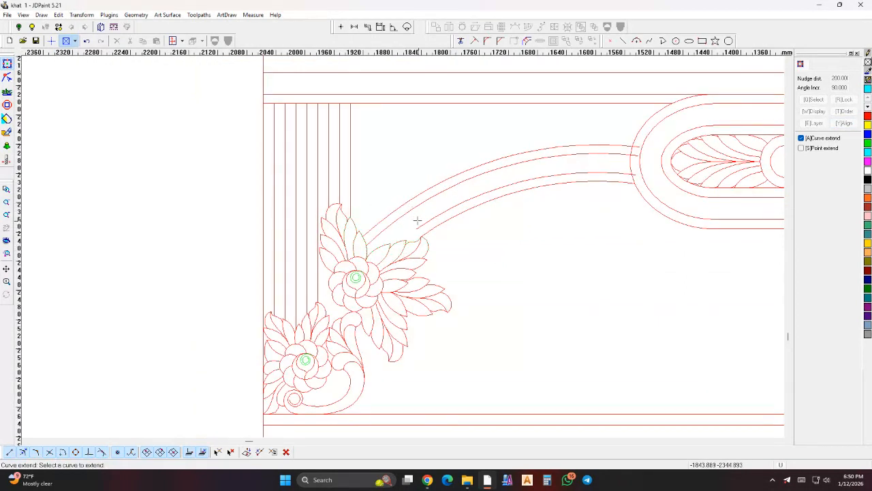
right_click(417, 220)
- Trim the arch curve ends that protrude past the outer outline of the oval frame
scroll(411, 217, "down", 3)
scroll(544, 189, "up", 4)
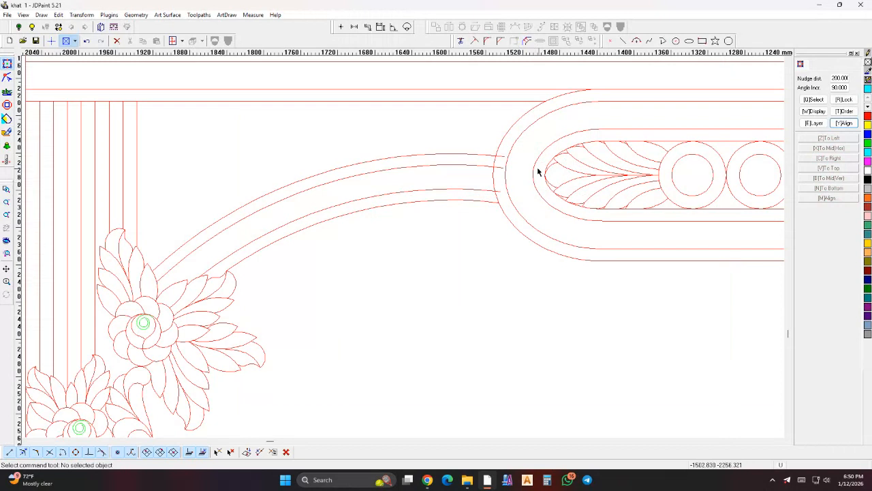
left_click(461, 41)
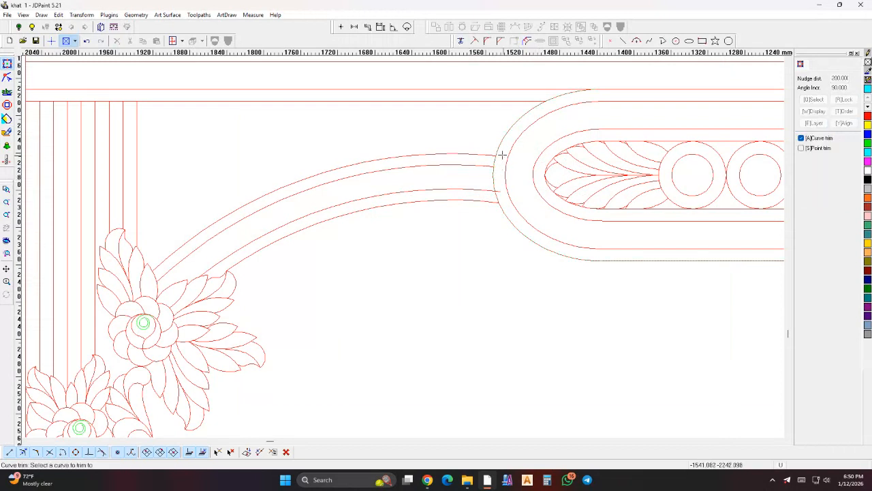
right_click(496, 190)
left_click_drag(473, 132, 522, 231)
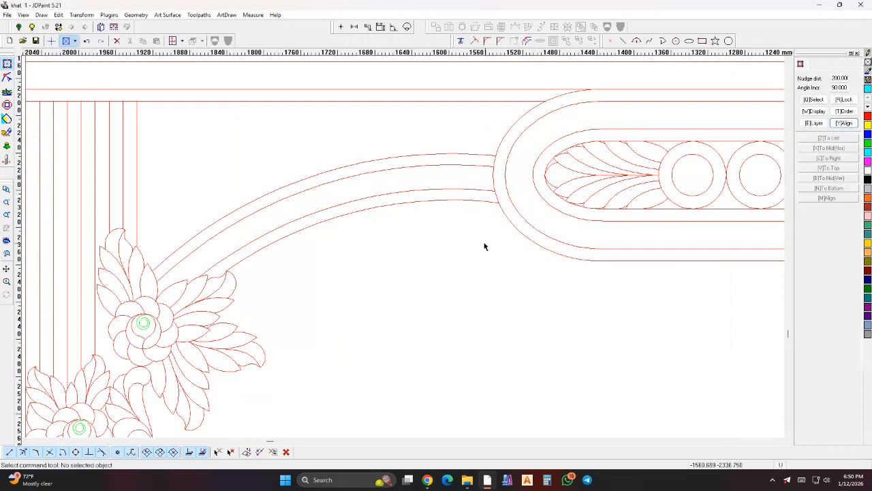
- Offset the lower inner arch curve upward by 13 mm as the band's centre line and colour it blue
scroll(404, 178, "down", 2)
scroll(392, 213, "down", 2)
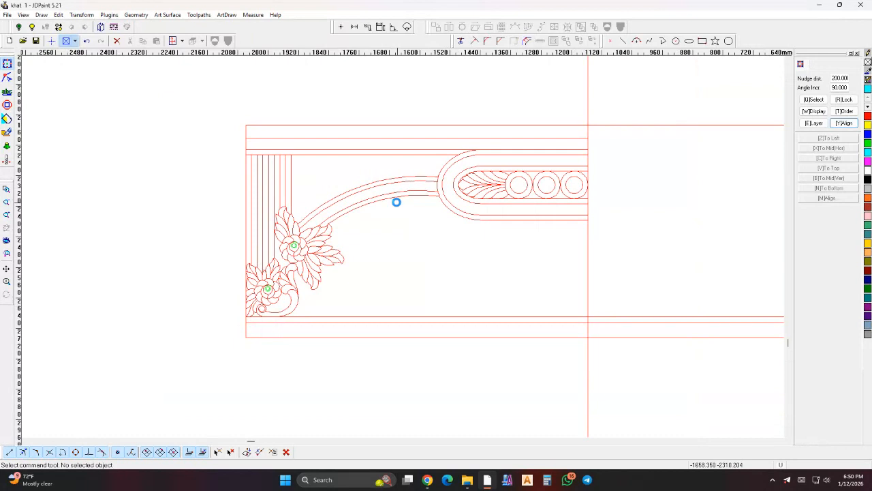
scroll(360, 187, "up", 2)
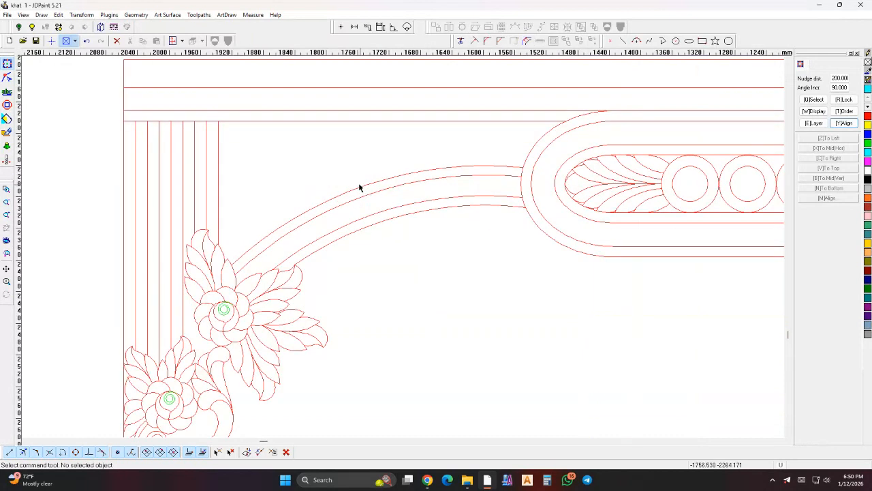
left_click(539, 42)
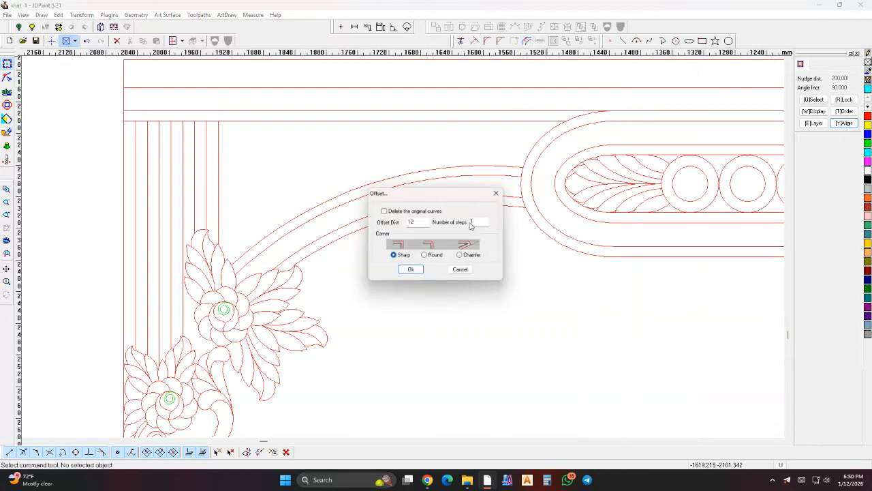
key("Return")
scroll(423, 197, "up", 1)
left_click(414, 204)
left_click(404, 195)
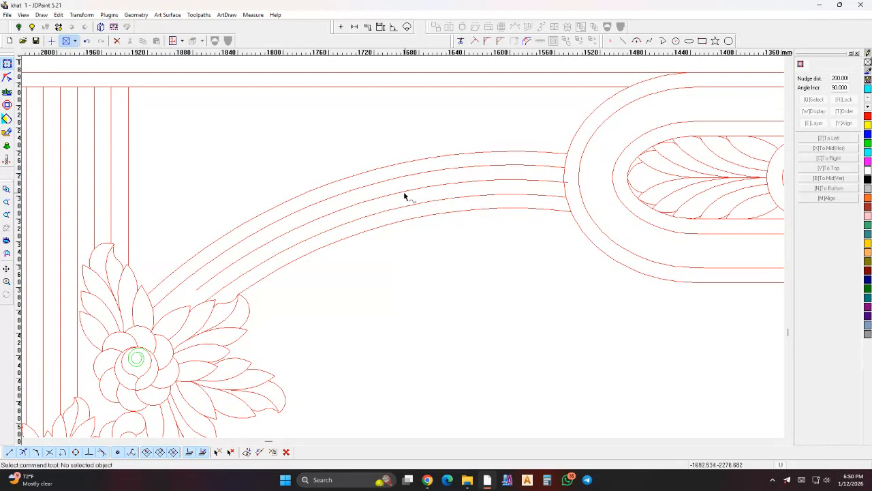
left_click(404, 195)
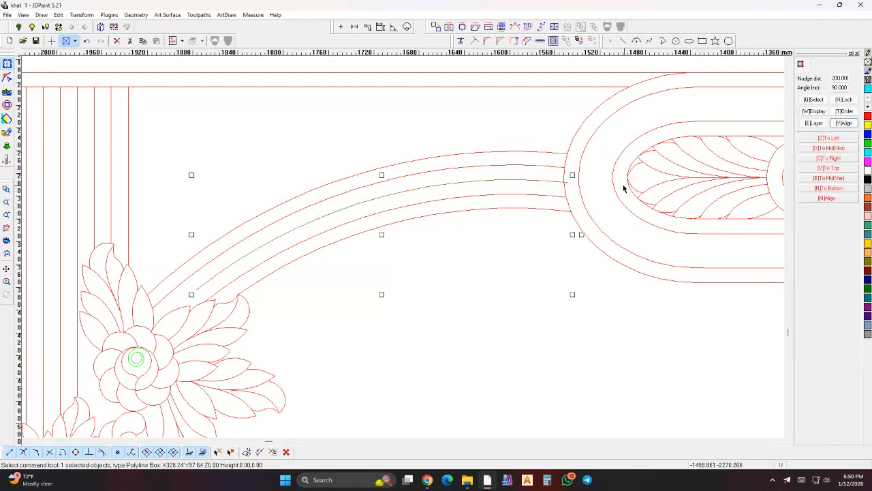
left_click(513, 260)
- Draw an S-shaped spline about 55 mm wide and 32 mm high between the two inner arch curves, crossing the centre line
scroll(468, 202, "down", 5)
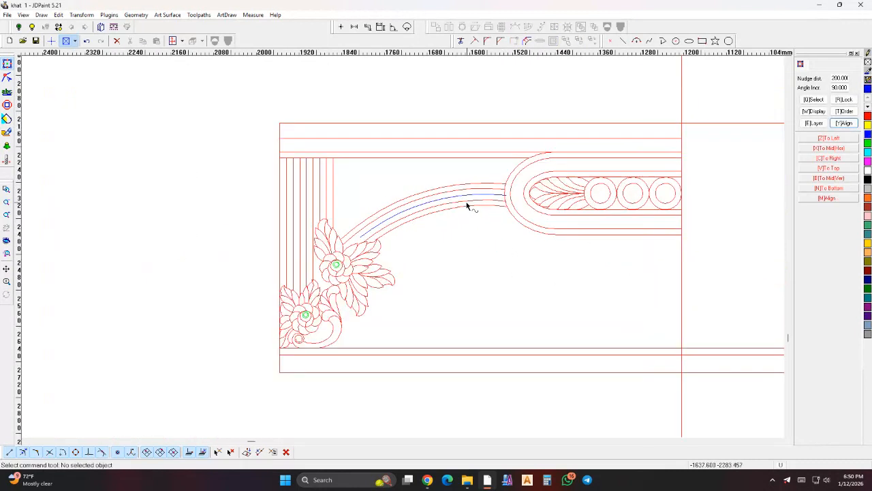
left_click(468, 97)
scroll(459, 205, "down", 2)
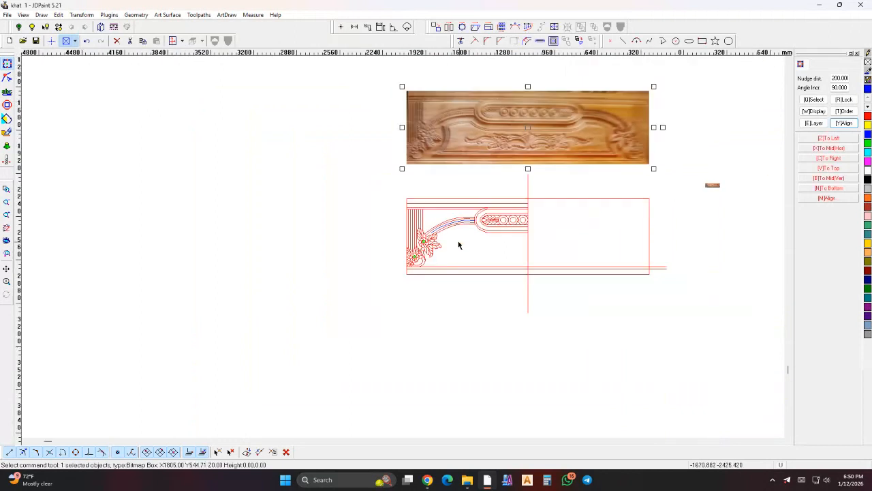
scroll(467, 92, "up", 3)
scroll(437, 208, "down", 4)
scroll(437, 208, "up", 5)
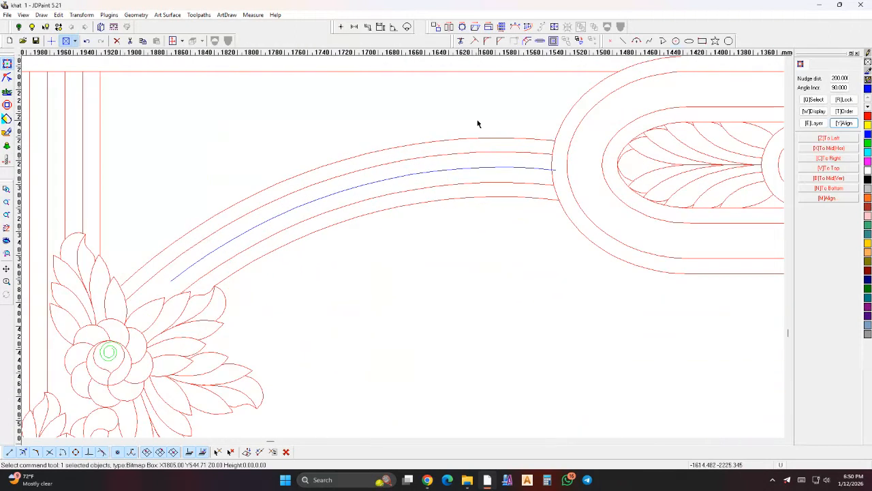
left_click(665, 40)
scroll(457, 167, "up", 2)
left_click(484, 148)
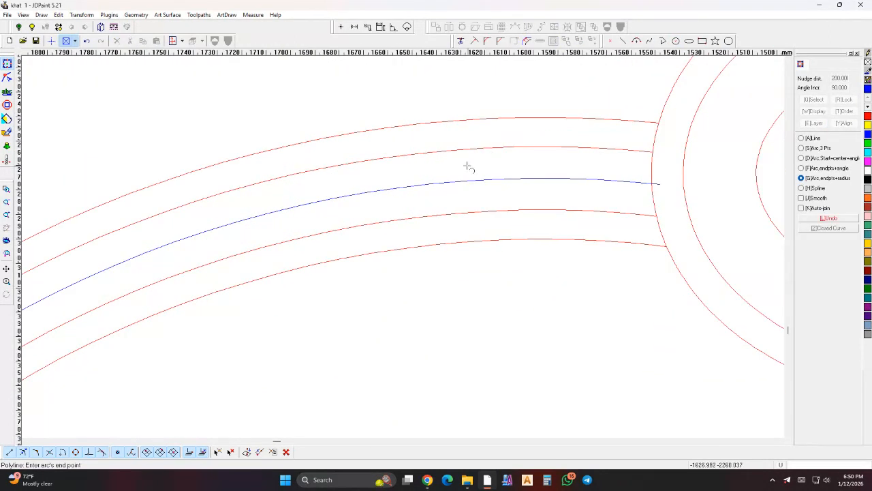
left_click(451, 182)
scroll(450, 167, "up", 1)
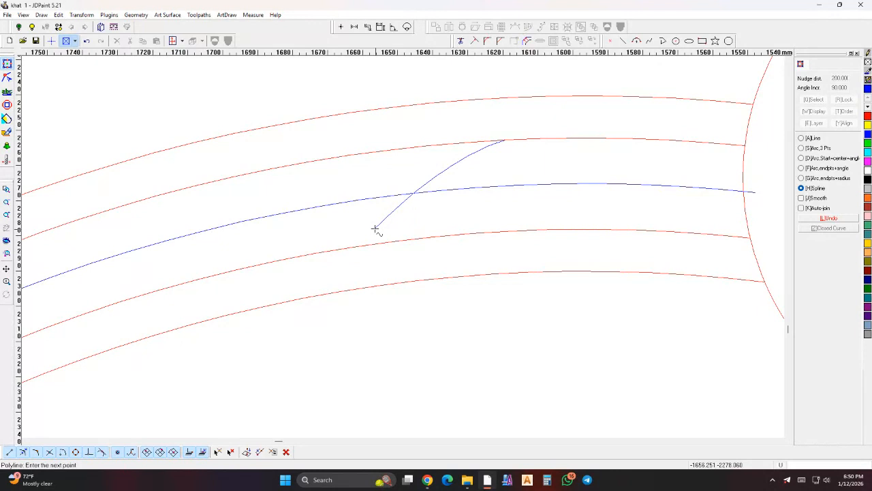
right_click(332, 249)
- Array the S-shaped spline along the blue centre line toward the flower with 25 mm spacing, 200 items, rotated, along curve length
scroll(460, 185, "down", 2)
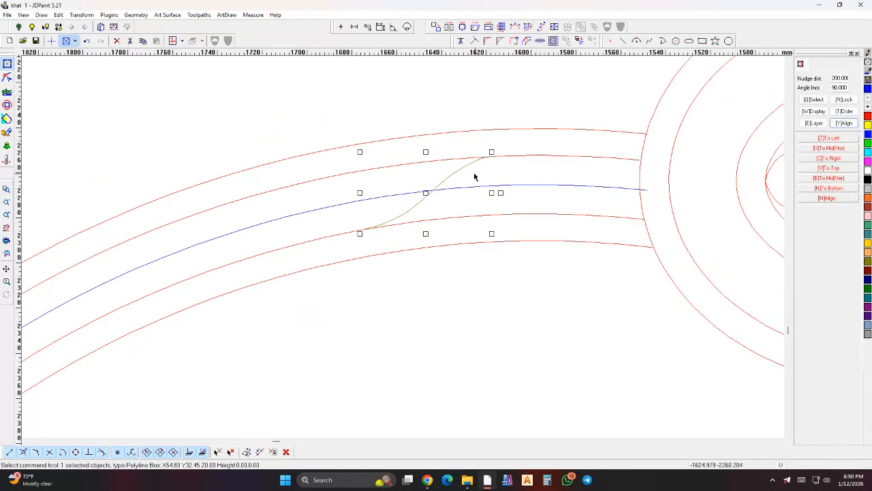
left_click(539, 28)
double_click(444, 201)
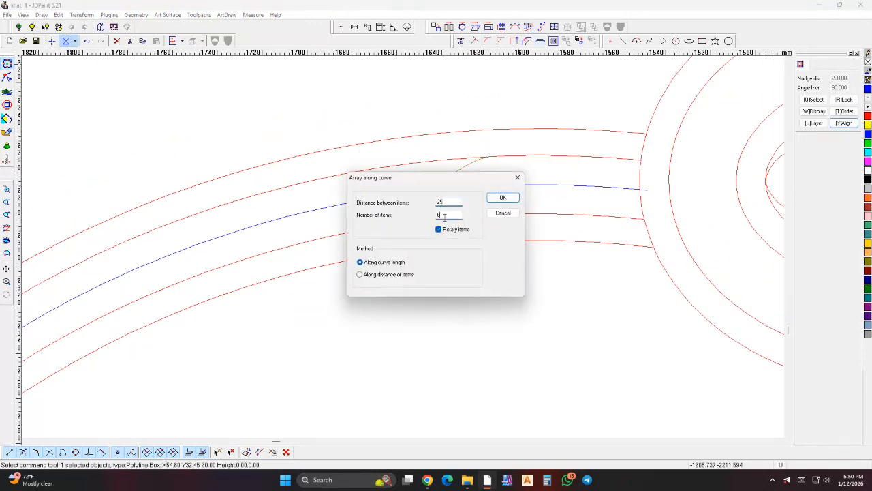
left_click(503, 198)
scroll(448, 189, "up", 1)
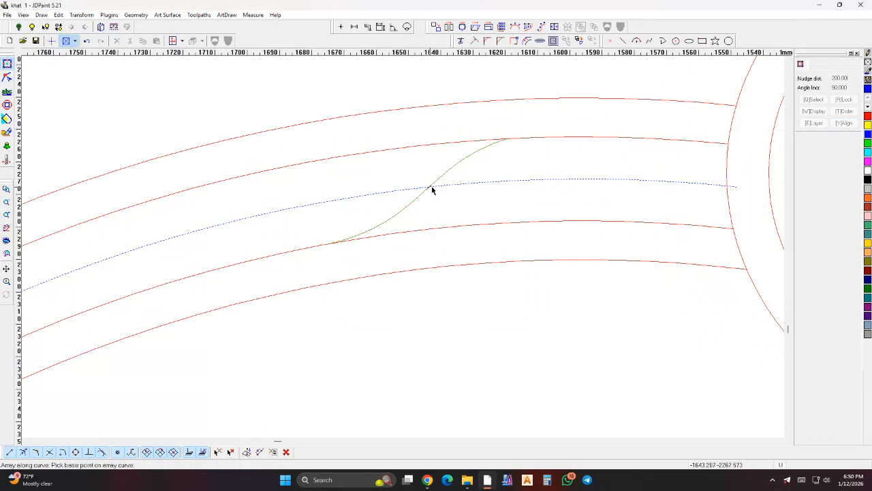
scroll(466, 175, "down", 2)
- Array the original S-shaped spline along the blue centre line toward the oval frame with the same 25 mm spacing
right_click(481, 168)
left_click(502, 169)
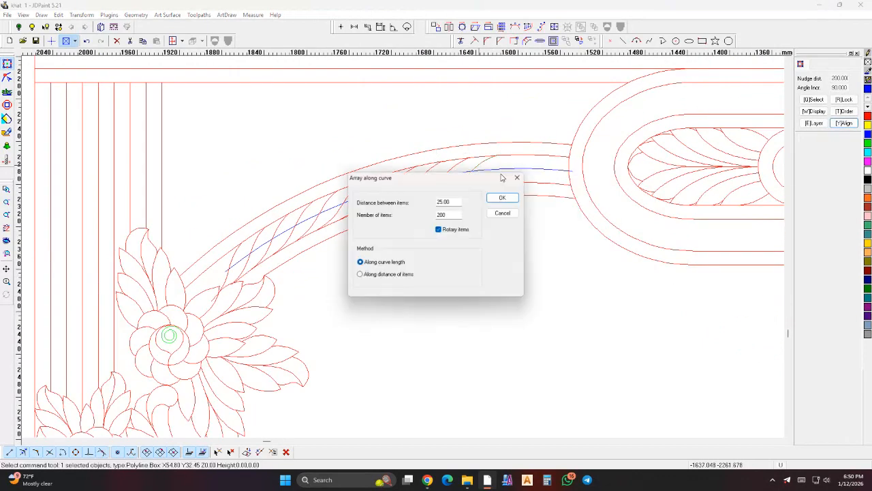
left_click(499, 198)
scroll(467, 185, "up", 2)
left_click(483, 163)
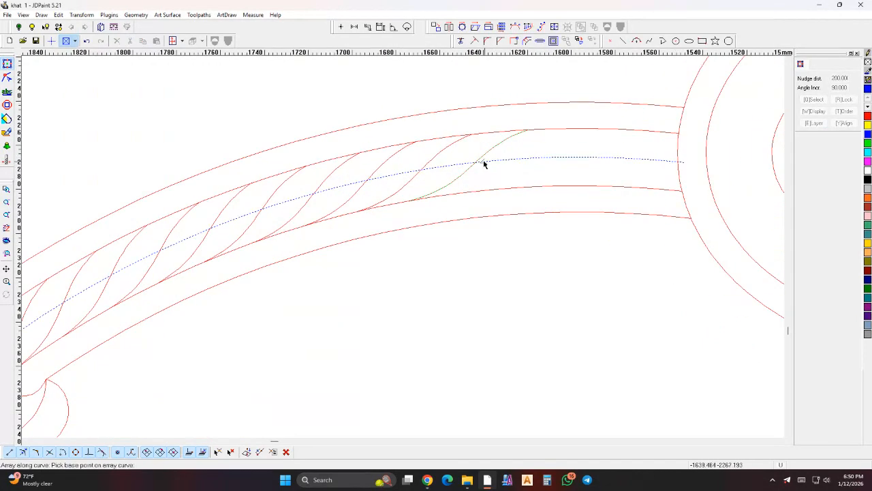
left_click(488, 164)
- Delete the blue centre line from the arched band
left_click(498, 162)
scroll(498, 163, "down", 2)
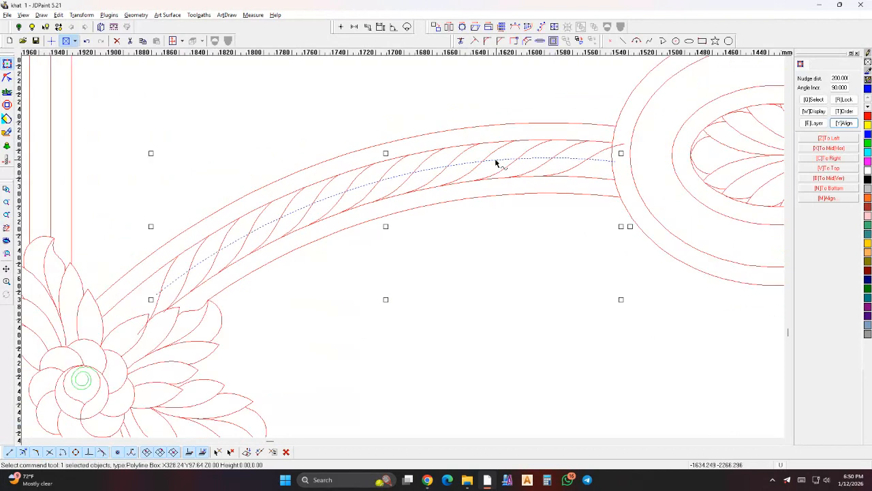
key("Delete")
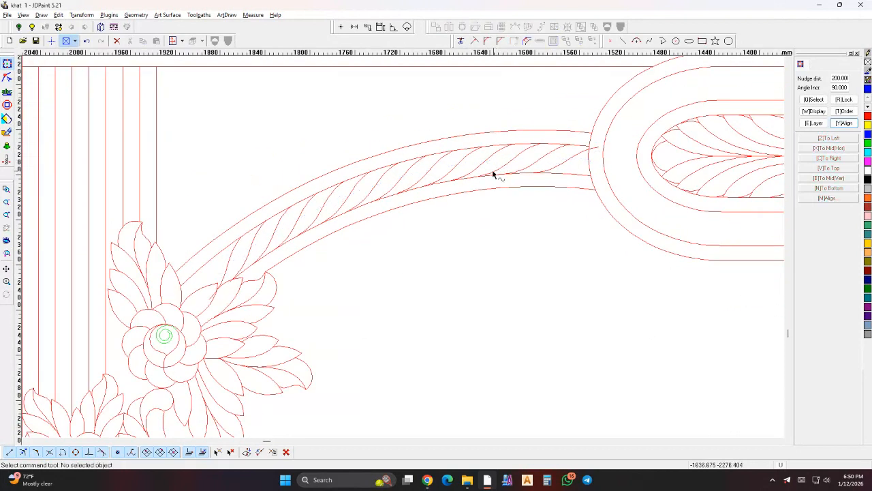
- Trim the end of the last rope strand that protrudes past the oval frame's outer outline
scroll(512, 204, "down", 2)
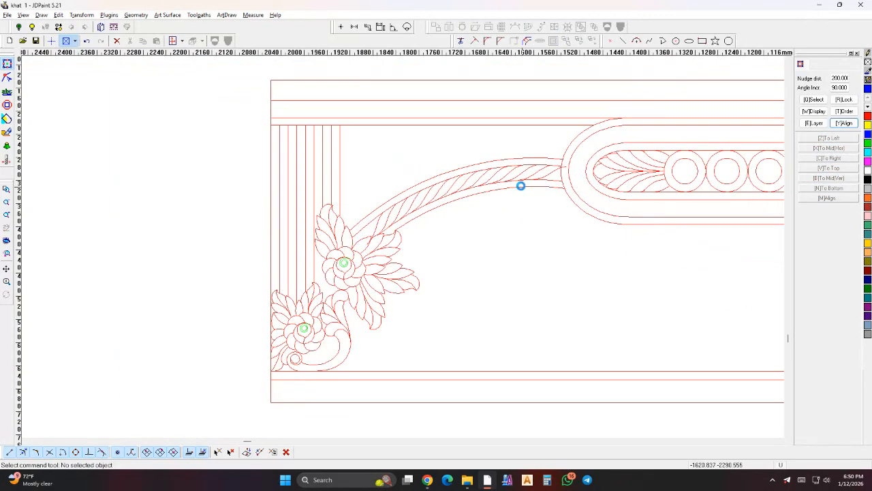
scroll(552, 172, "up", 4)
left_click(466, 41)
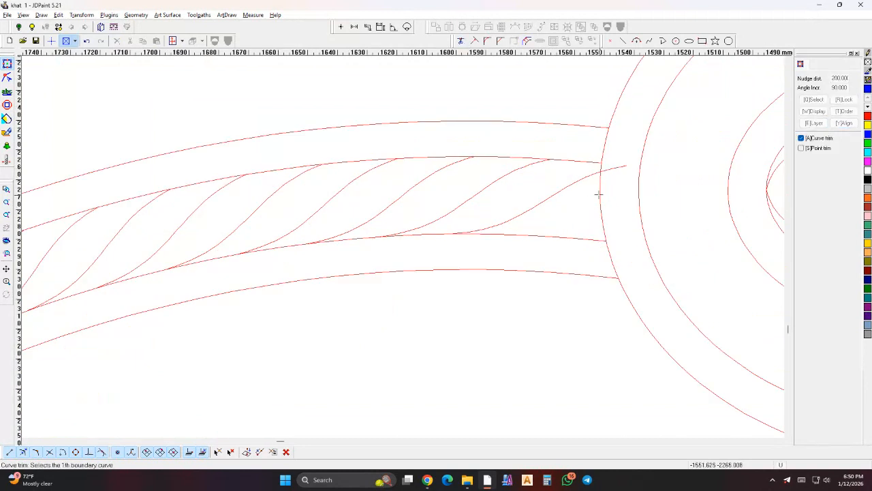
left_click(613, 168)
right_click(616, 169)
- Trim the end of the lowest rope strand where it runs into the flower's upper leaves
scroll(617, 168, "down", 2)
scroll(336, 184, "up", 2)
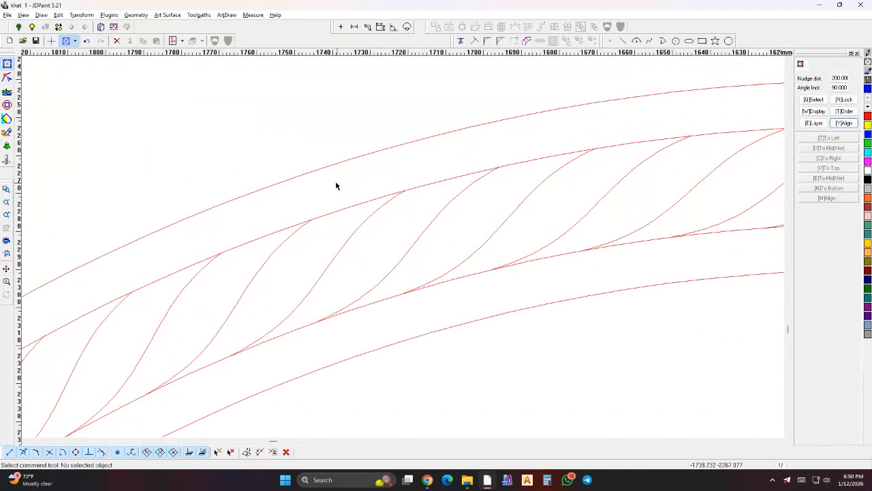
scroll(578, 147, "down", 2)
scroll(409, 255, "down", 3)
scroll(361, 283, "up", 2)
scroll(357, 282, "up", 5)
right_click(355, 281)
scroll(347, 293, "up", 8)
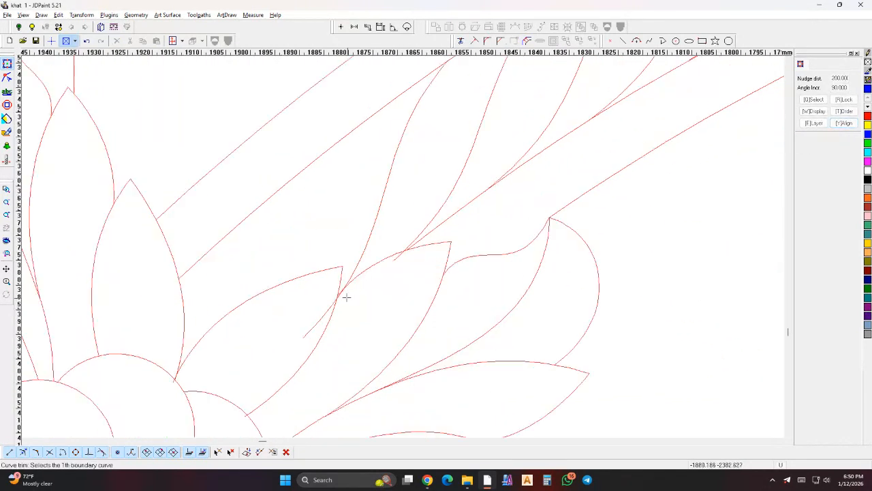
left_click(333, 291)
right_click(334, 292)
- Trim the neighbouring rope strand's short end that overshoots the edge of the adjacent leaf
scroll(337, 293, "down", 2)
right_click(481, 196)
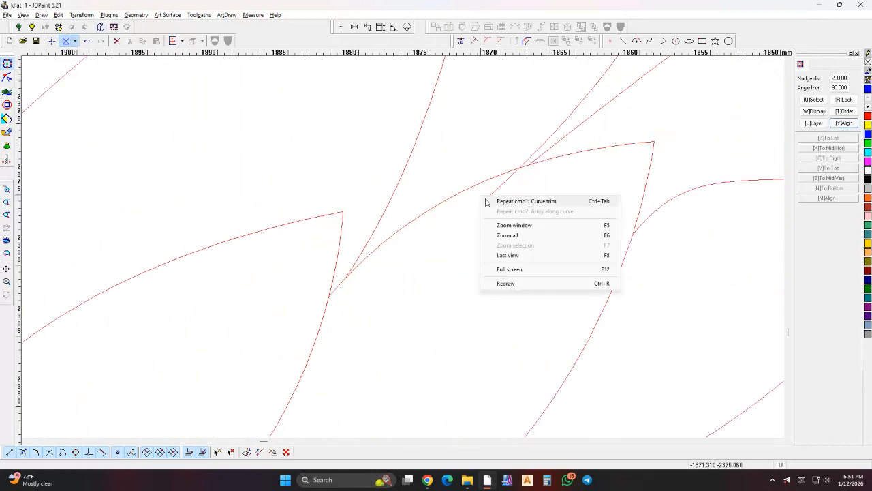
left_click(485, 200)
right_click(494, 188)
scroll(468, 232, "down", 8)
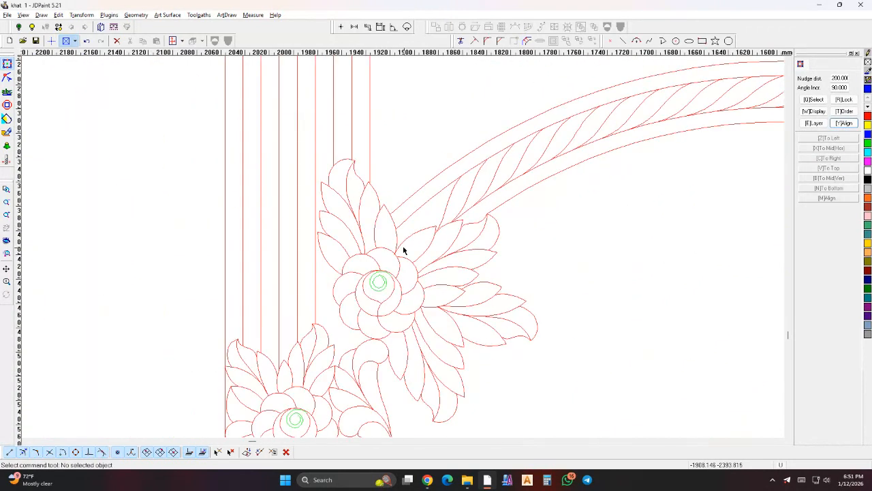
- Select the oval frame's outermost outline together with the arched band's lower edge curve
scroll(496, 179, "up", 2)
scroll(484, 170, "up", 1)
scroll(409, 189, "down", 4)
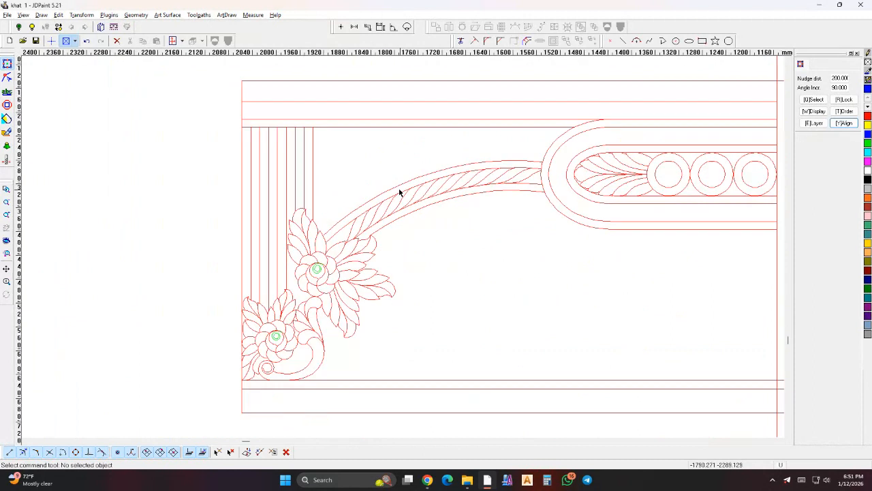
scroll(433, 272, "down", 4)
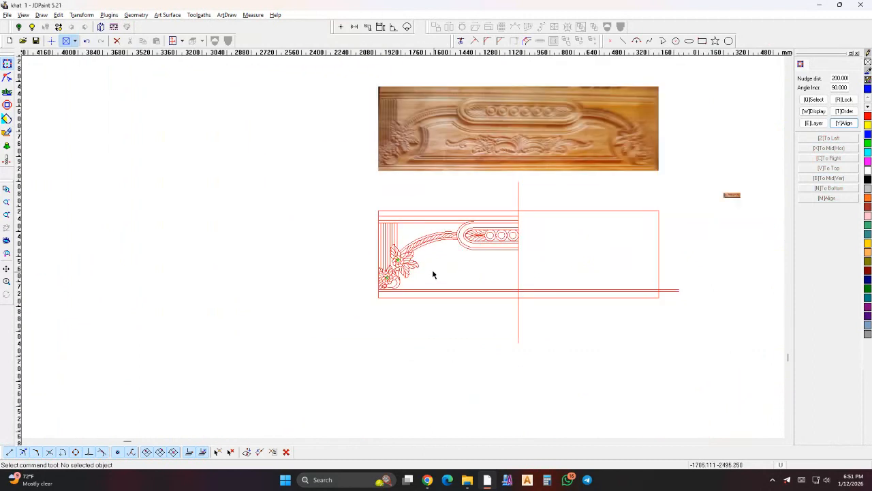
scroll(457, 242, "up", 4)
left_click(454, 241)
scroll(430, 216, "up", 2)
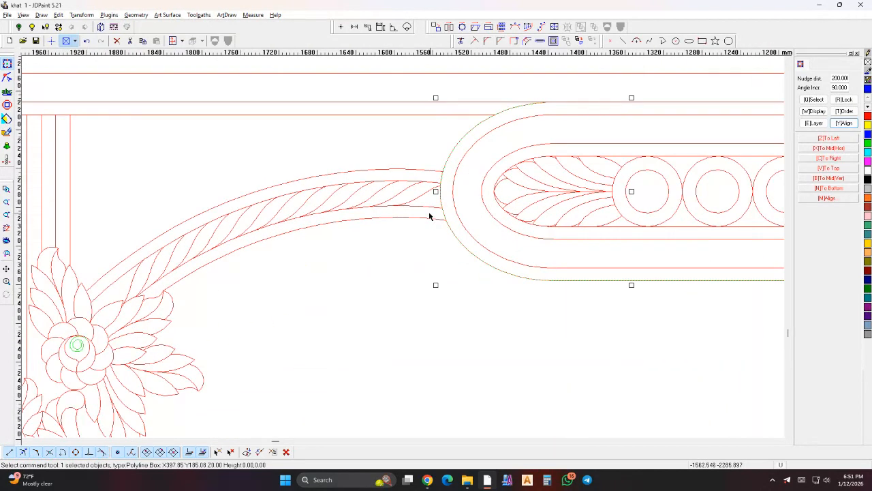
left_click(428, 220)
scroll(429, 239, "down", 3)
scroll(352, 236, "up", 3)
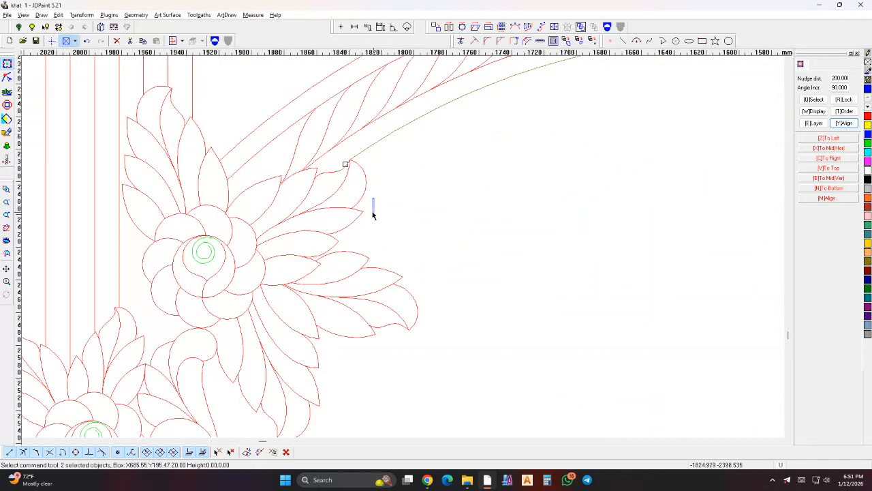
- Add the upper flower's outer leaf curves facing the panel's open area to the selection
scroll(320, 252, "up", 3)
left_click(296, 273)
scroll(297, 273, "down", 3)
scroll(383, 245, "up", 3)
left_click(438, 217)
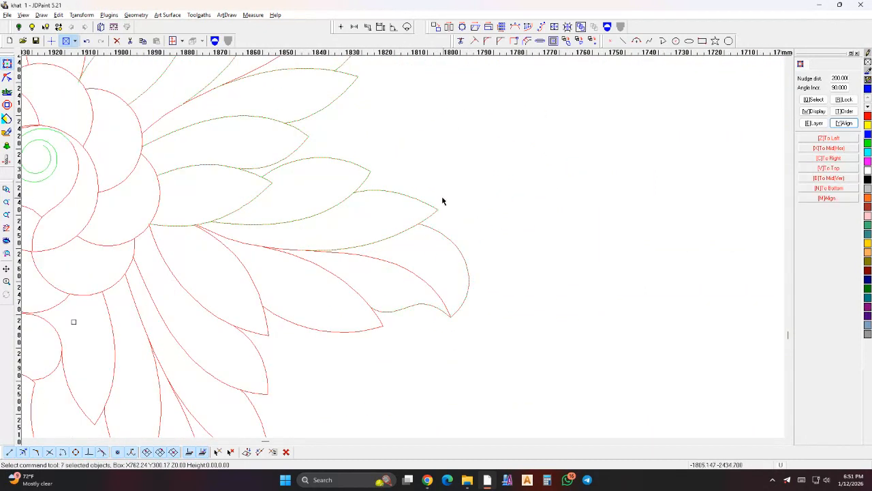
scroll(442, 201, "down", 3)
scroll(443, 207, "up", 3)
left_click_drag(453, 198, 333, 293)
scroll(332, 294, "down", 3)
scroll(314, 355, "up", 3)
left_click_drag(420, 208, 379, 254)
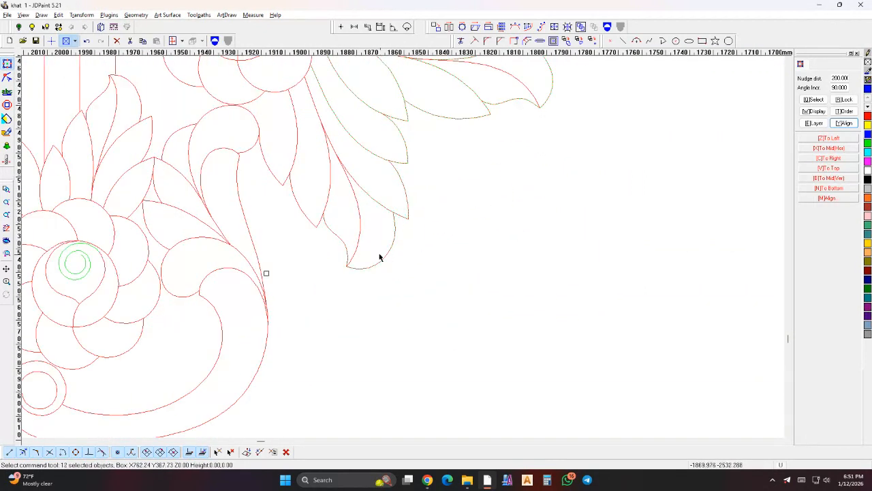
- Add the corner scroll's curves and the bottom border's upper line to the selection, and place a copy 200 mm below
left_click_drag(303, 145, 244, 193)
scroll(244, 192, "down", 3)
scroll(320, 208, "up", 3)
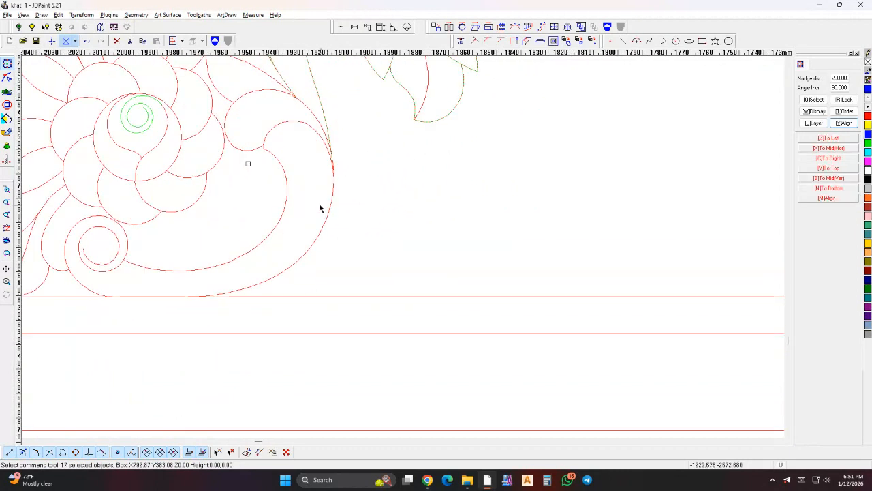
scroll(331, 211, "down", 4)
left_click_drag(364, 216, 351, 240)
scroll(331, 235, "down", 6)
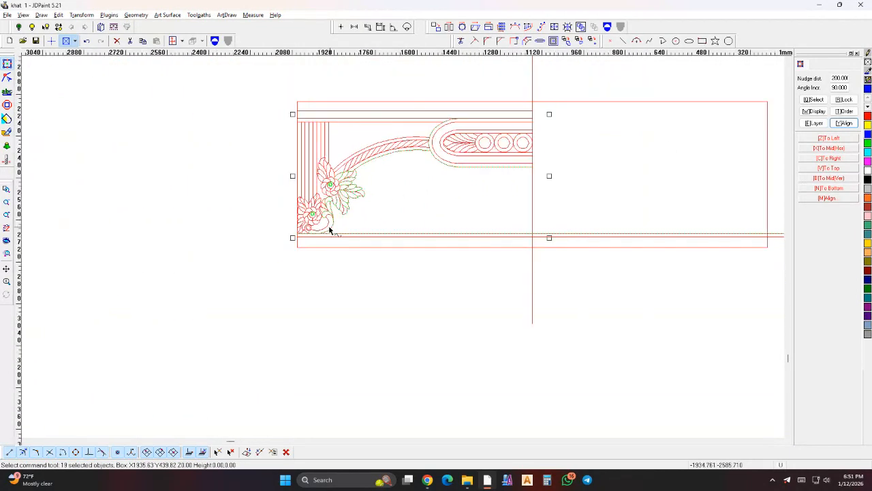
key("Down")
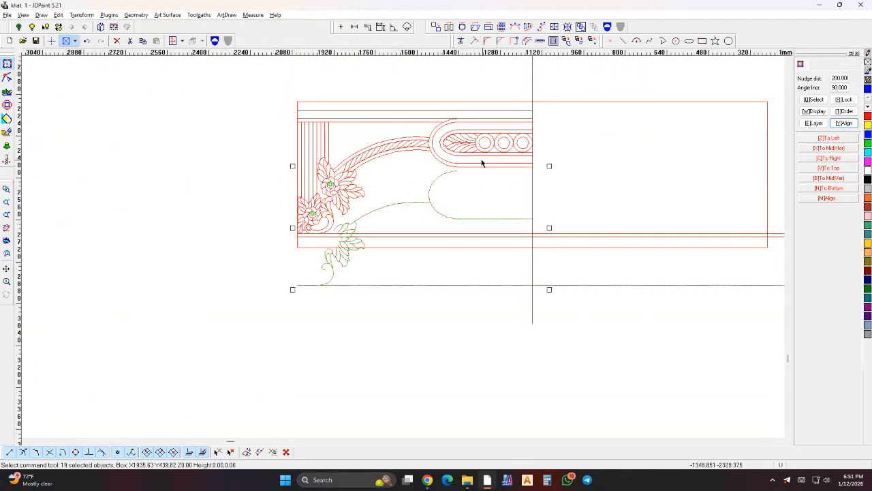
- Run Extract Region on the copied curves with the Cut curves option enabled
scroll(466, 273, "down", 4)
key("ctrl+e")
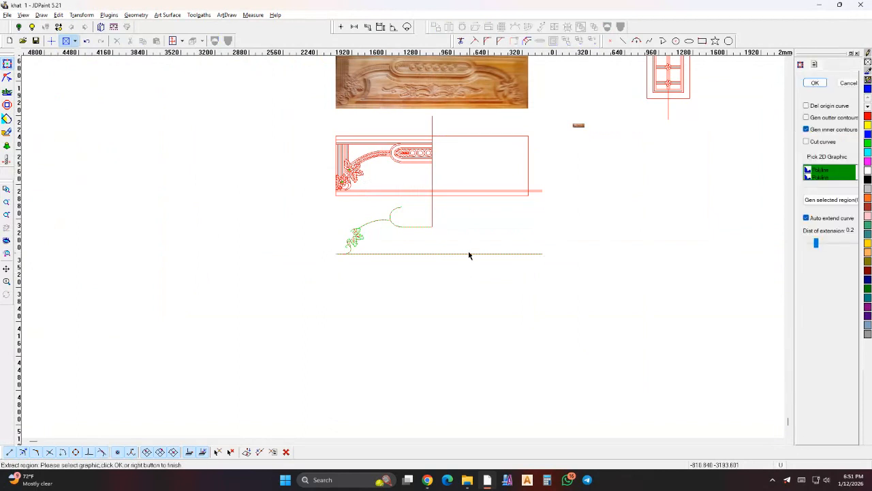
left_click(831, 144)
left_click(815, 87)
- Divide the copied oval outline where it meets the arched band's edge and delete the part above that junction
scroll(422, 219, "up", 6)
left_click_drag(369, 171, 315, 185)
scroll(330, 217, "up", 5)
right_click(353, 204)
left_click(334, 212)
scroll(284, 207, "up", 8)
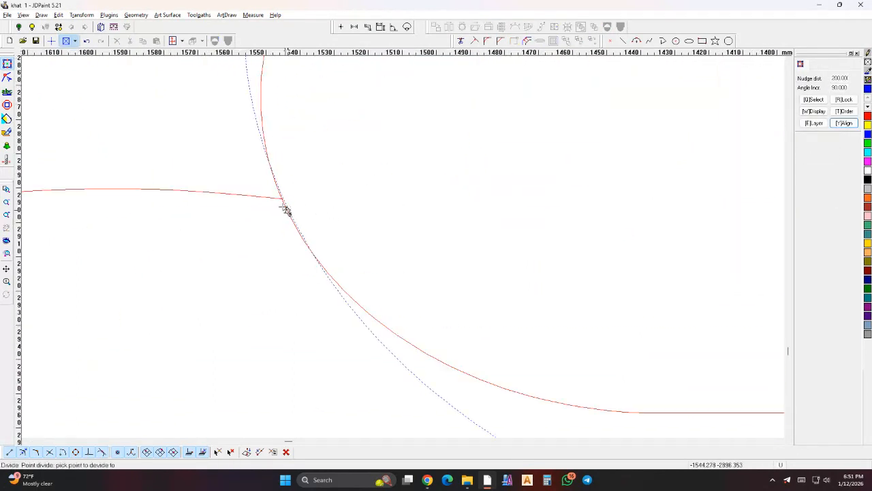
left_click(280, 183)
right_click(280, 183)
left_click(276, 175)
scroll(271, 180, "down", 5)
key("Delete")
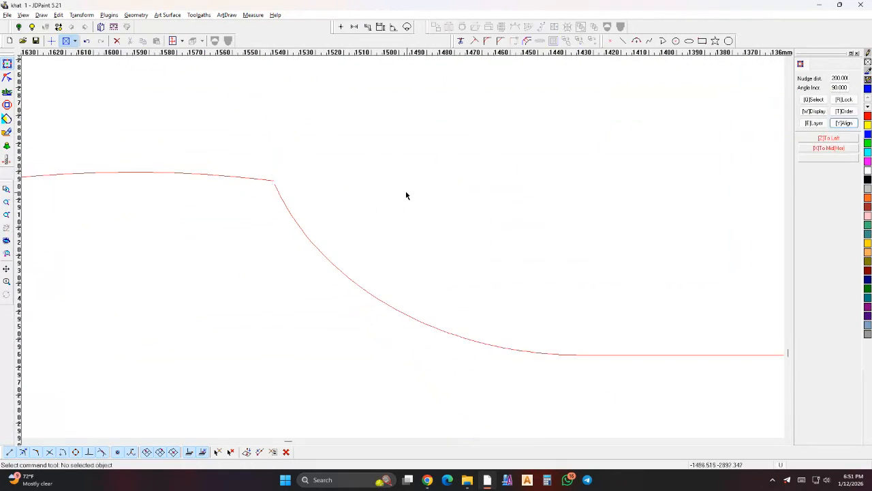
- Delete the inner leaf segments from the copied outline's upper and middle leaves, keeping only their outer contour
scroll(432, 191, "down", 9)
scroll(360, 204, "up", 6)
scroll(420, 207, "up", 3)
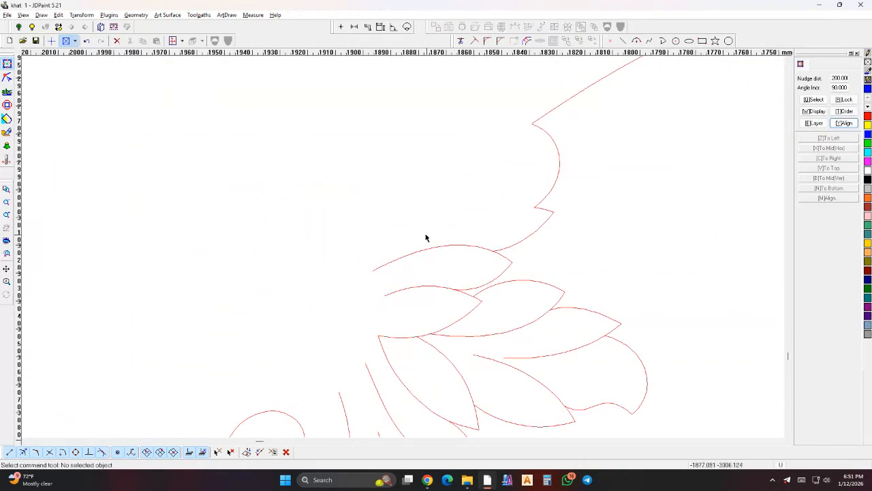
scroll(426, 236, "down", 5)
scroll(443, 209, "up", 10)
scroll(530, 232, "down", 10)
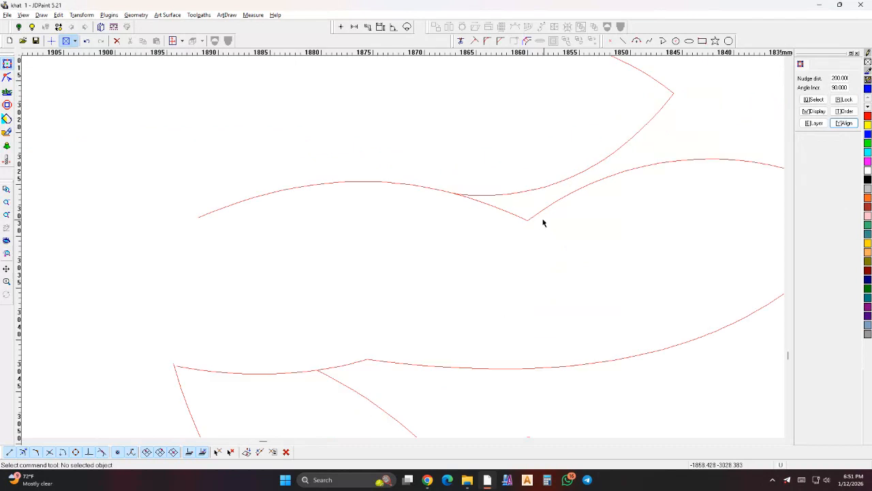
left_click(486, 215)
key("Delete")
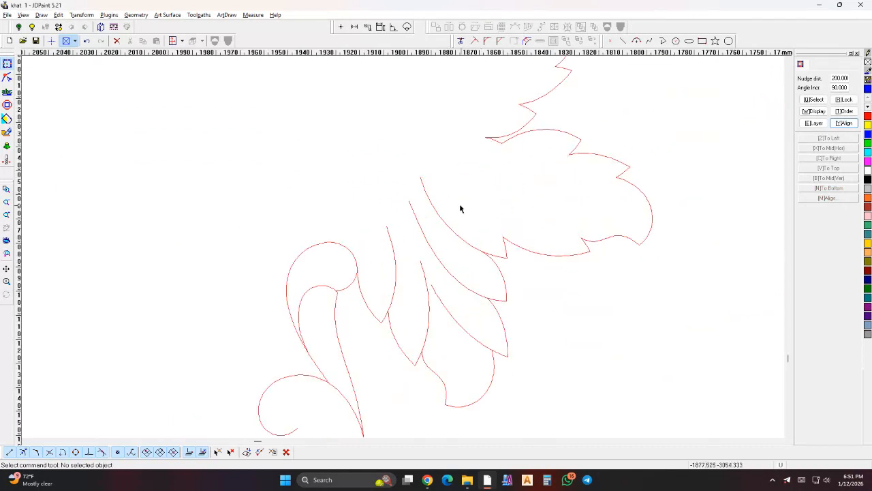
- Delete the inner segments of the copied lower leaves and the scroll's rounded top curves
scroll(422, 225, "down", 4)
scroll(360, 241, "up", 5)
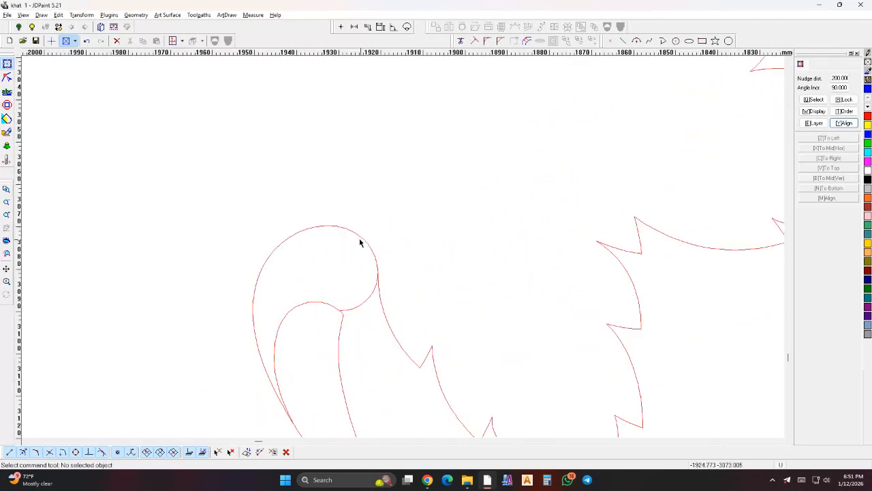
scroll(355, 253, "down", 6)
scroll(443, 176, "up", 4)
scroll(435, 181, "down", 4)
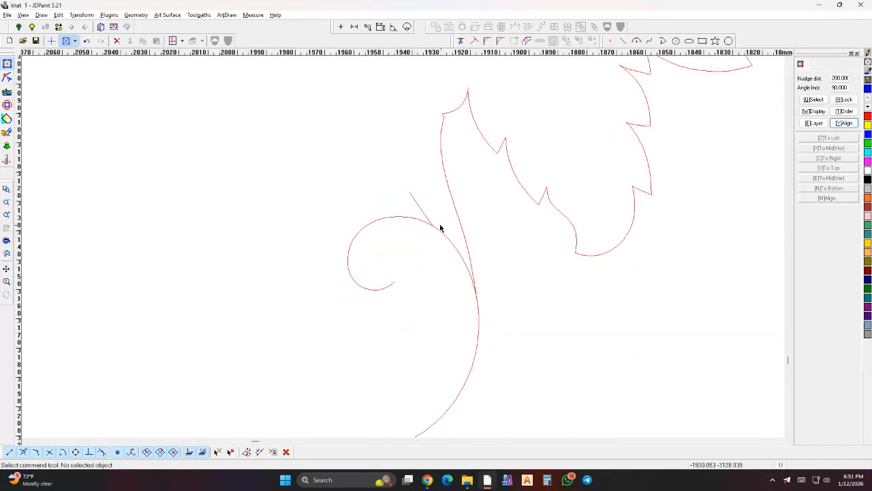
- Delete the copied scroll's leftover curl and the stub of the bottom line beyond the scroll
scroll(464, 180, "up", 4)
left_click_drag(293, 276, 212, 380)
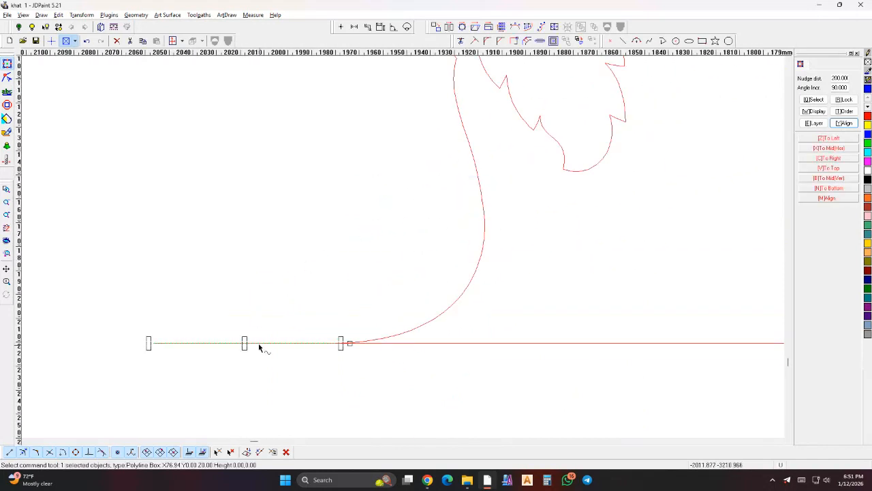
key("Delete")
- Extend the vertical centre line down past the copied outline's bottom line
scroll(332, 321, "down", 7)
left_click(515, 235)
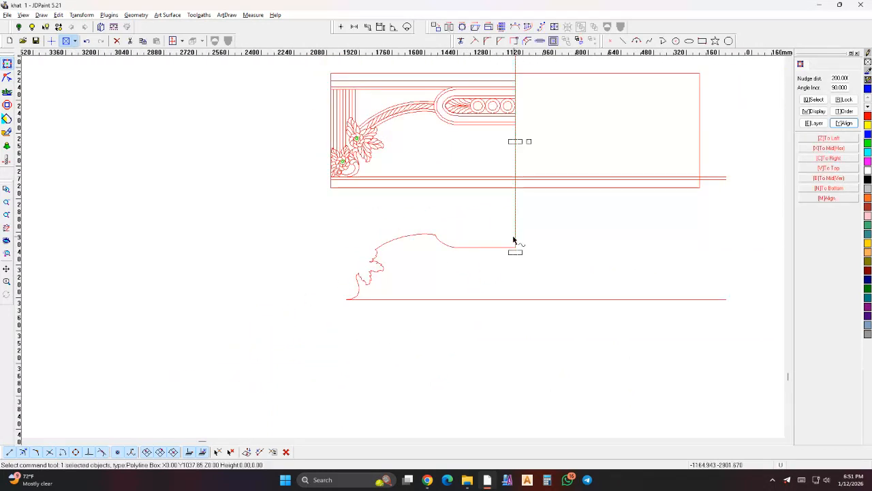
left_click_drag(516, 252, 515, 329)
- Trim the copied outline's bottom line at the vertical centre line with Curve Trim
left_click(461, 41)
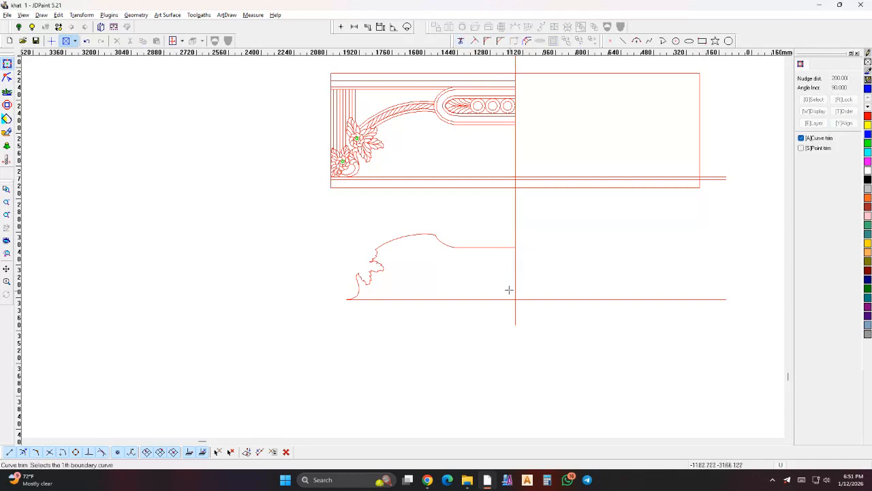
scroll(520, 258, "up", 4)
scroll(510, 224, "up", 7)
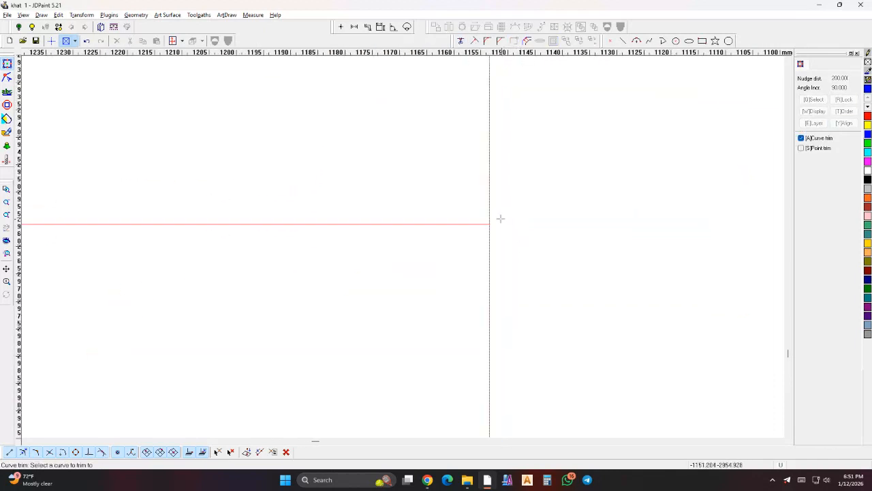
right_click(483, 224)
- Join the copied half outline's curves into one continuous polyline using Curve Join with Auto join
right_click(485, 219)
left_click(507, 232)
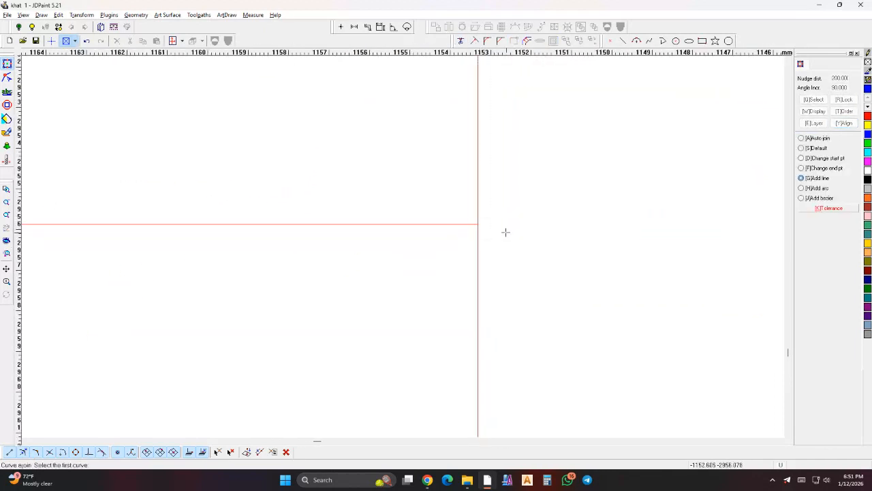
left_click(429, 222)
scroll(491, 216, "down", 5)
right_click(404, 230)
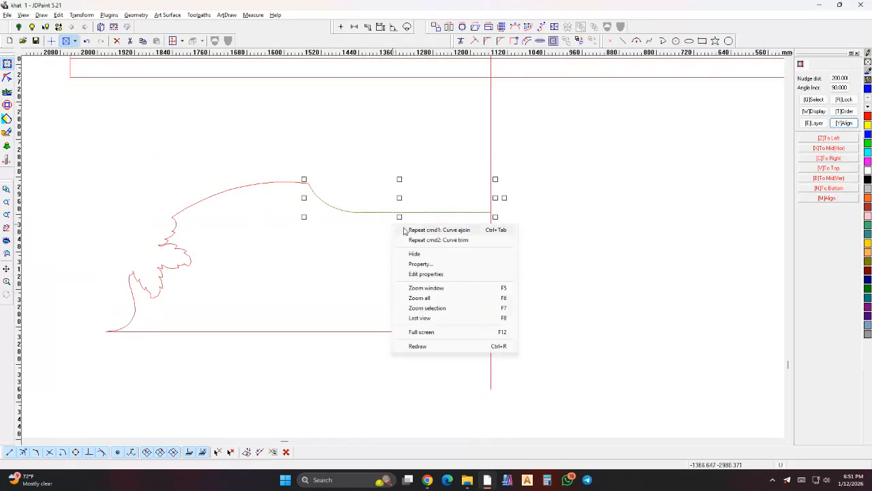
left_click(437, 230)
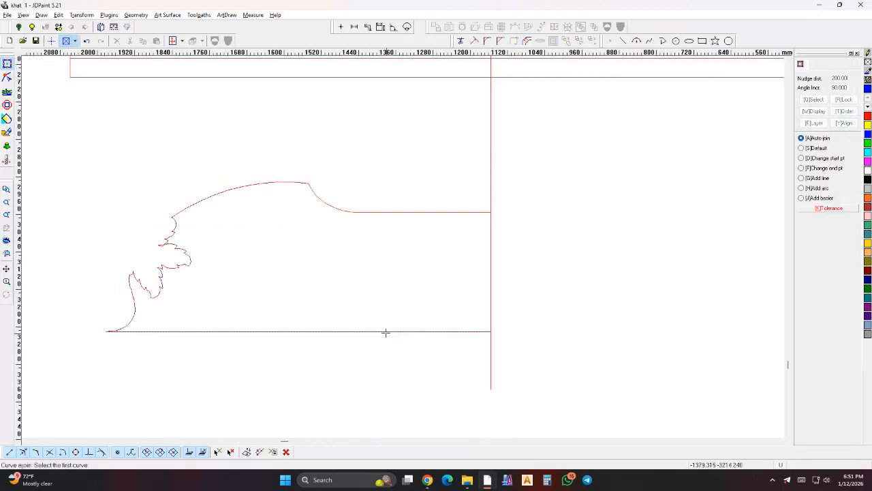
scroll(323, 190, "up", 2)
left_click(306, 186)
left_click(296, 181)
scroll(295, 184, "down", 6)
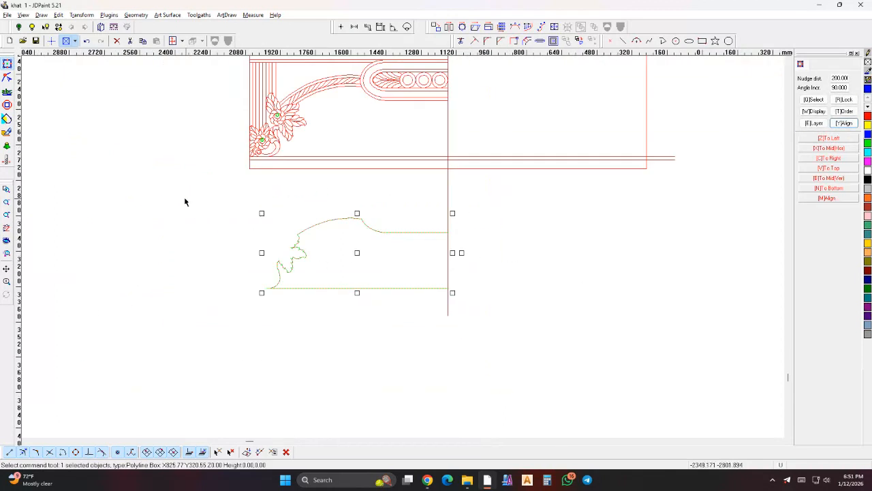
- Mirror a copy of the joined half outline across the vertical centre line
left_click_drag(185, 198, 380, 379)
left_click_drag(319, 184, 589, 388)
left_click(409, 232)
left_click(449, 27)
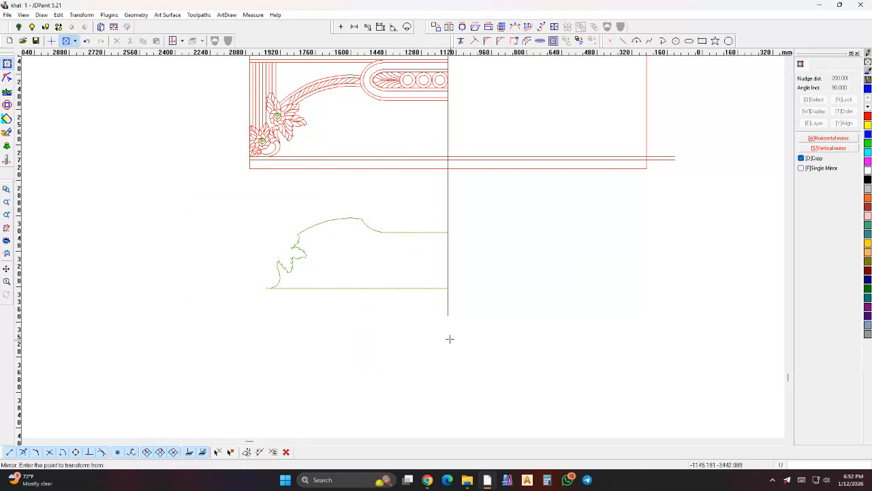
left_click(448, 315)
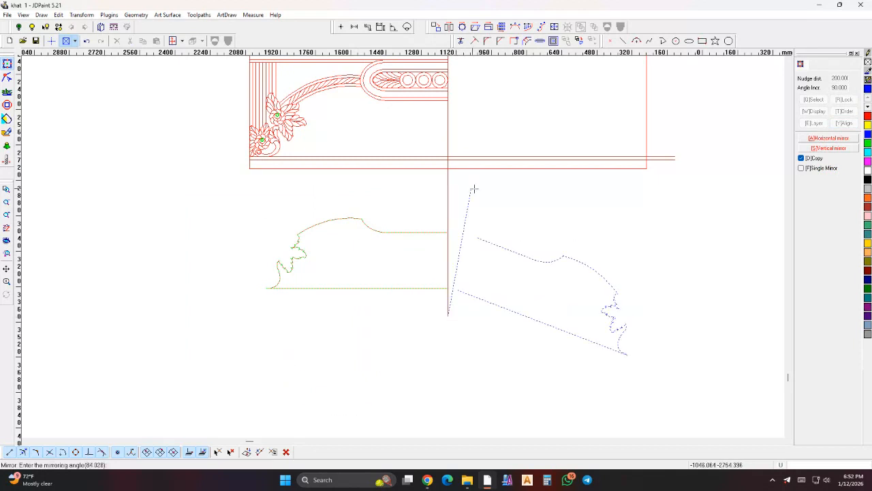
left_click(455, 169)
right_click(464, 193)
- Join the two mirrored halves into one outline using Curve Join with the Add line option
right_click(470, 186)
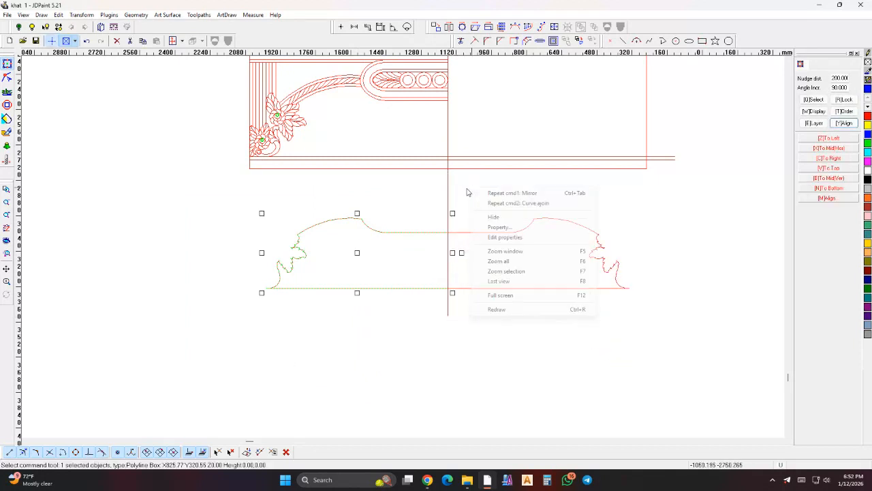
middle_click(461, 188)
left_click(463, 200)
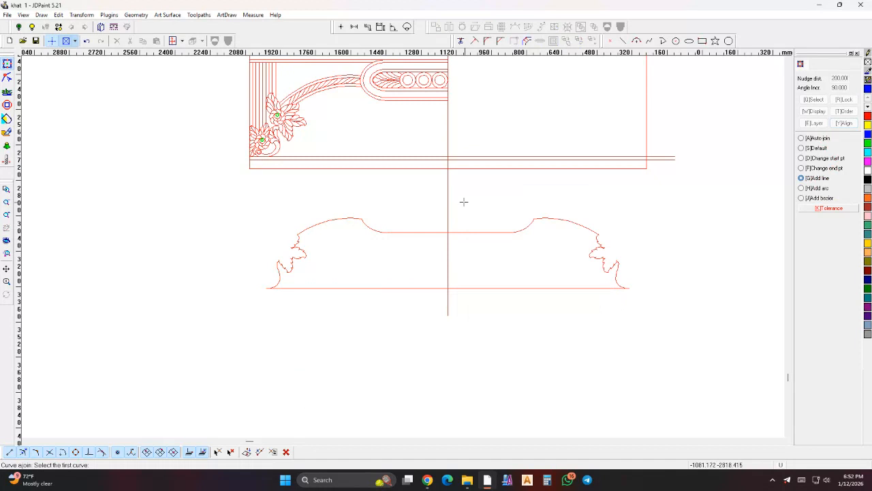
left_click(476, 234)
left_click(423, 232)
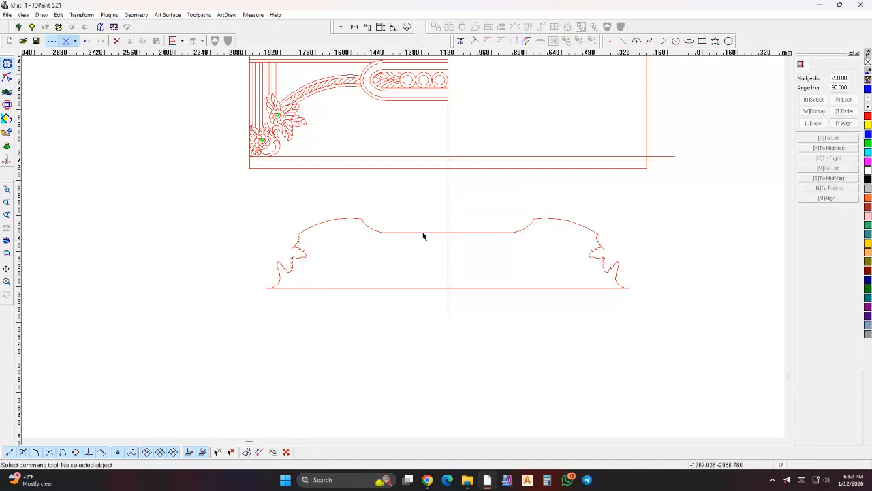
- Offset the joined outline inward by 20 mm in one step with sharp corners, keeping the original
left_click(514, 43)
left_click(494, 218)
left_click(529, 42)
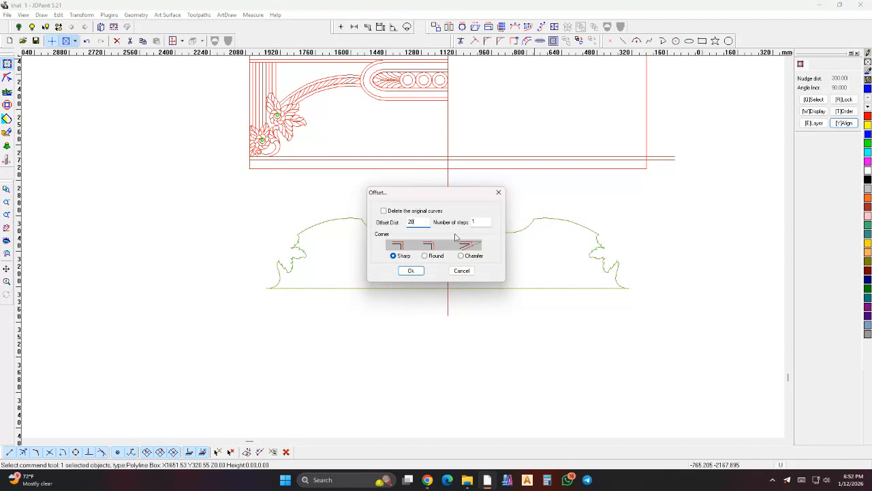
key("Return")
scroll(483, 233, "up", 2)
left_click(485, 244)
scroll(498, 254, "down", 1)
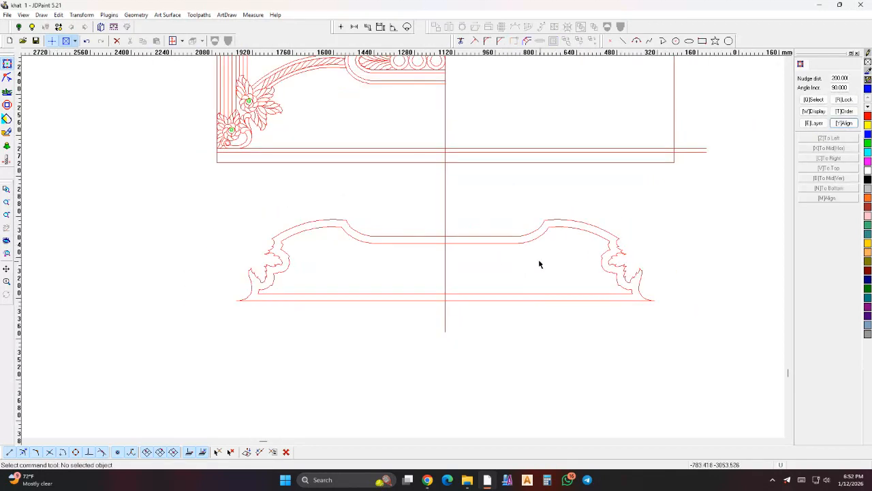
- Move the carved panel's reference photo down so it lies beneath the two outlines
scroll(539, 263, "down", 2)
left_click_drag(451, 94, 452, 234)
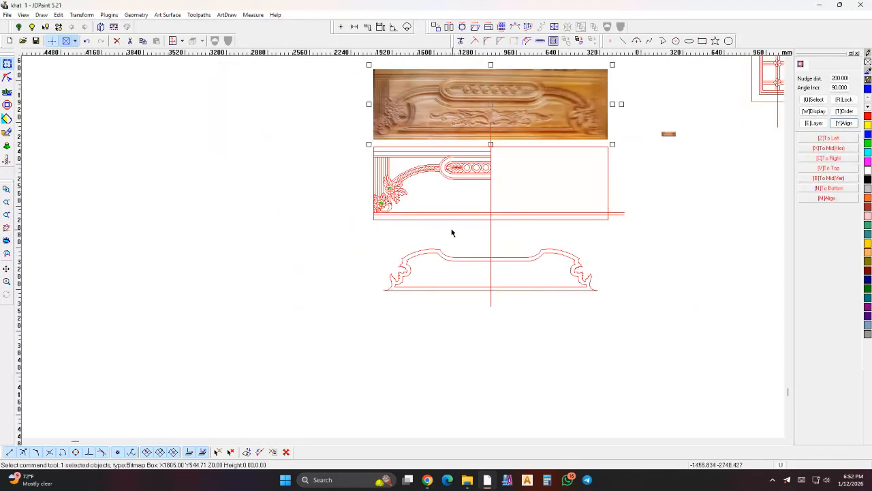
key("Down")
scroll(411, 285, "up", 6)
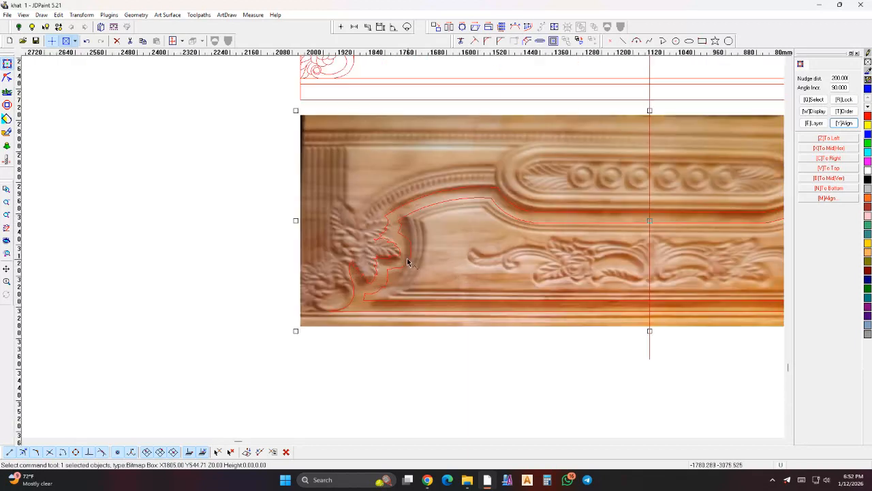
- Replace the jagged left side of the inset outline with one smooth arc from the upper corner to the bottom edge
left_click(410, 266)
left_click(8, 77)
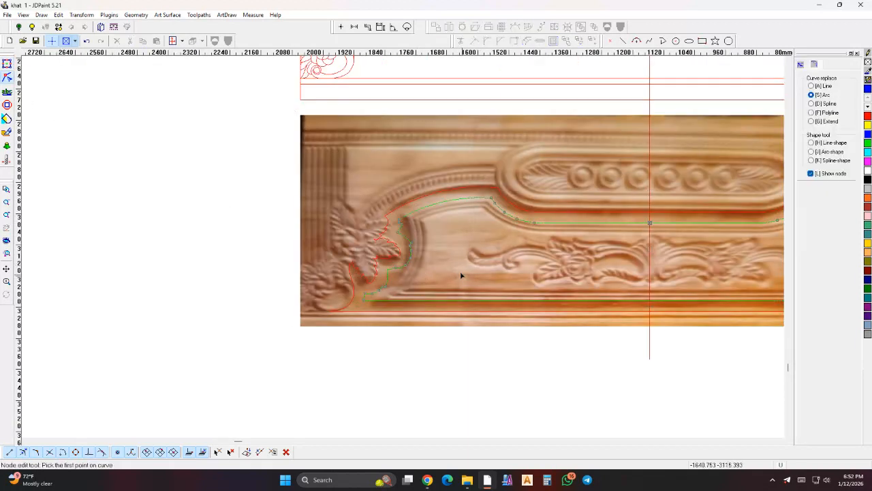
scroll(457, 272, "up", 4)
left_click(349, 158)
scroll(289, 334, "up", 2)
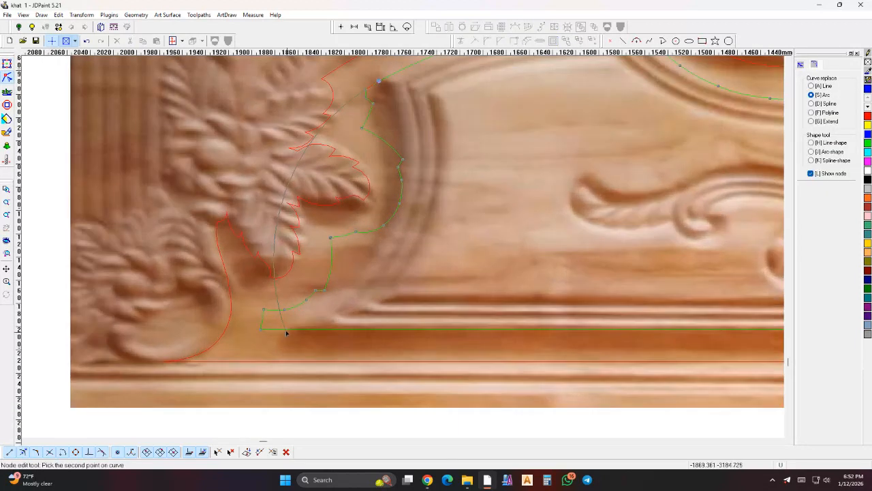
left_click(278, 331)
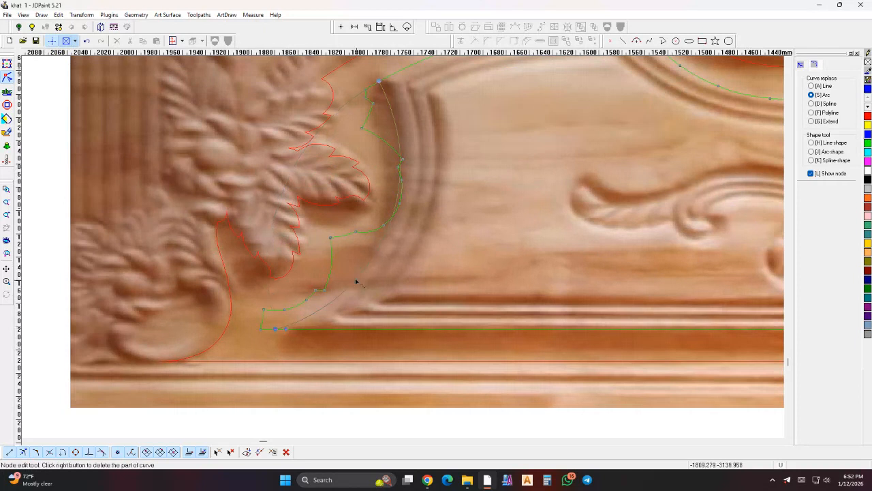
left_click(365, 238)
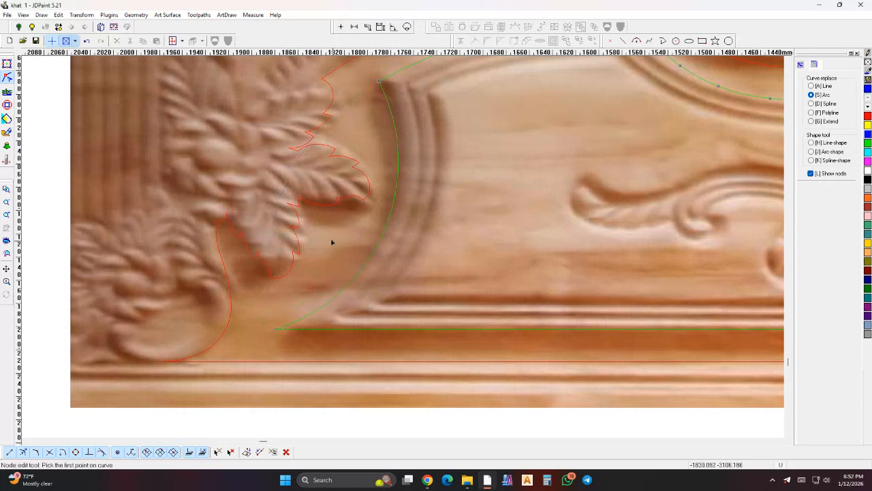
scroll(353, 248, "down", 4)
left_click(6, 64)
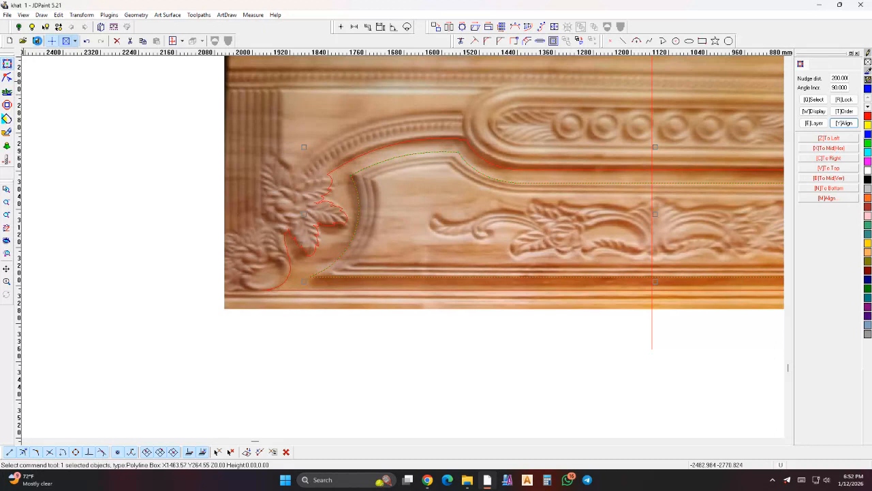
- Trim the inset outline at the vertical centre line with Curve Trim, keeping only its left half
scroll(379, 166, "down", 3)
left_click(460, 40)
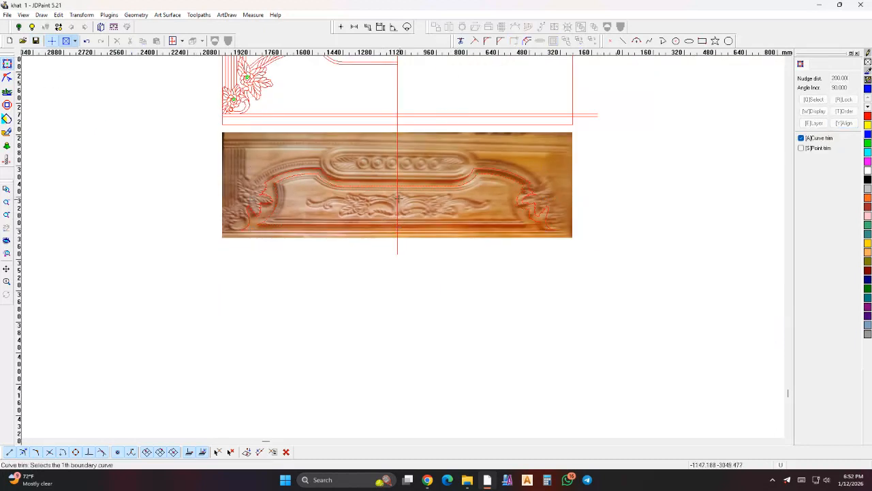
left_click(398, 198)
right_click(399, 197)
left_click(403, 187)
right_click(401, 186)
left_click(386, 183)
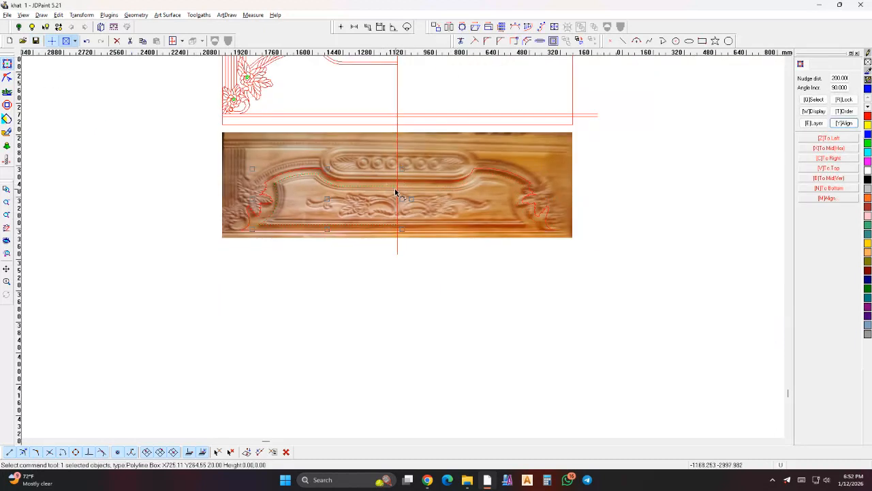
- Mirror a copy of the trimmed inset half across the vertical centre line
left_click(449, 26)
left_click(398, 78)
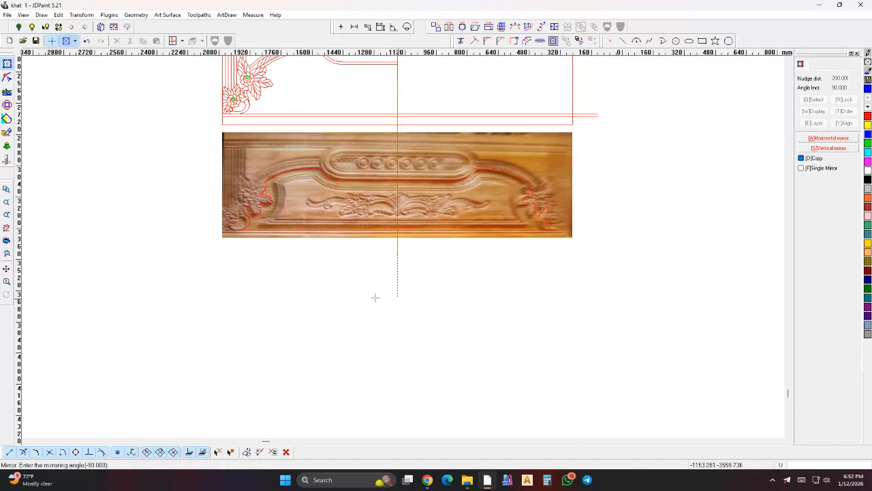
left_click(375, 297)
right_click(451, 282)
- Join the two inset halves into one closed outline using Curve Join with the Add line option
left_click(475, 296)
scroll(411, 189, "up", 2)
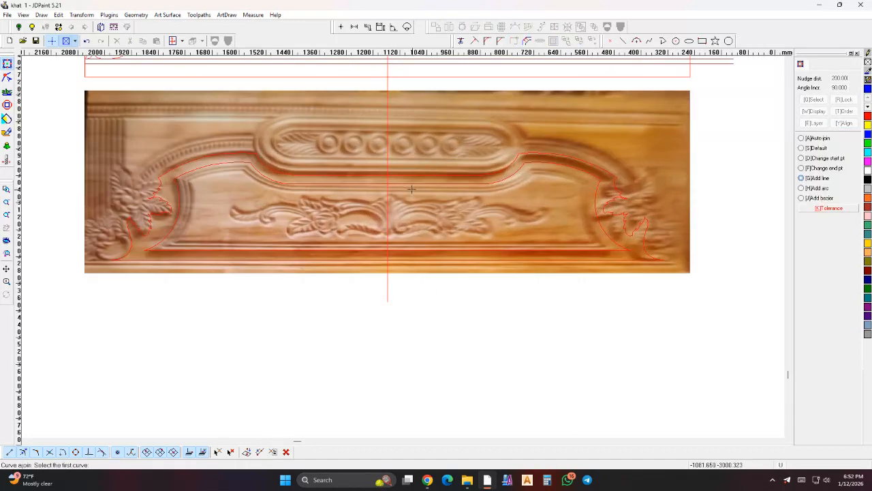
left_click(406, 185)
right_click(406, 185)
scroll(444, 201, "down", 1)
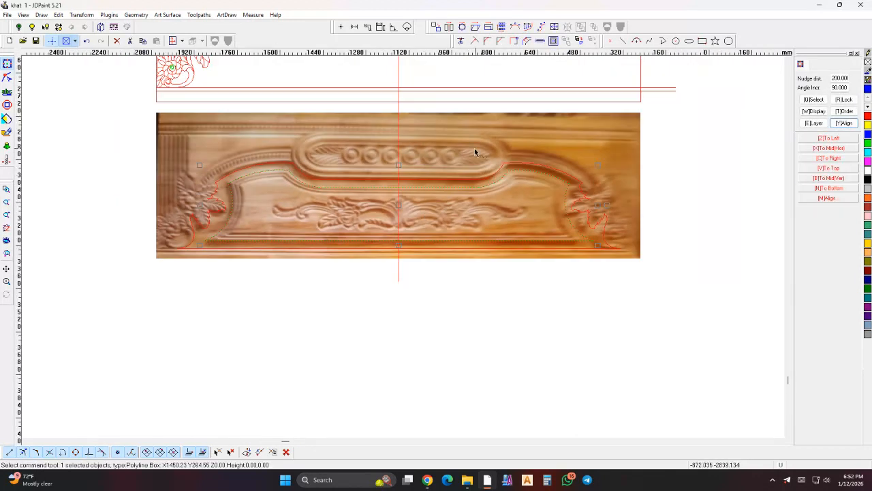
- Offset the joined inset outline inward twice, one step each with sharp corners, keeping the original curves
left_click(514, 40)
left_click(478, 217)
left_click(527, 41)
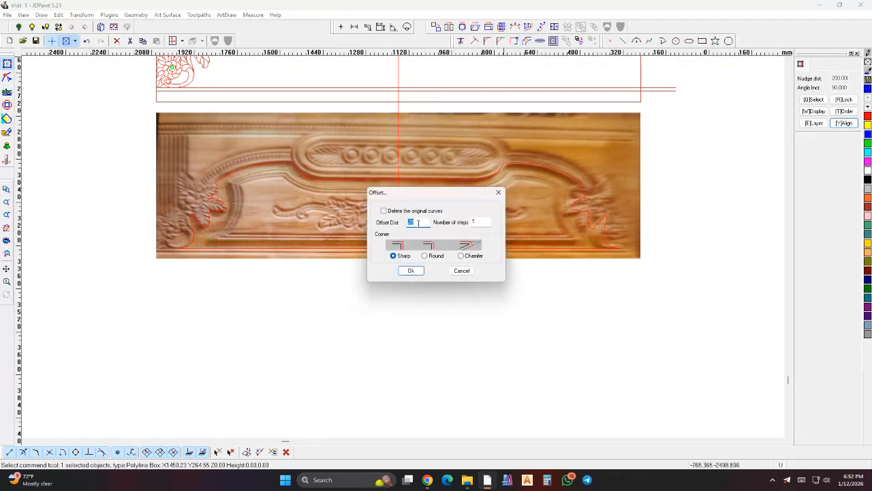
key("Return")
scroll(416, 218, "up", 2)
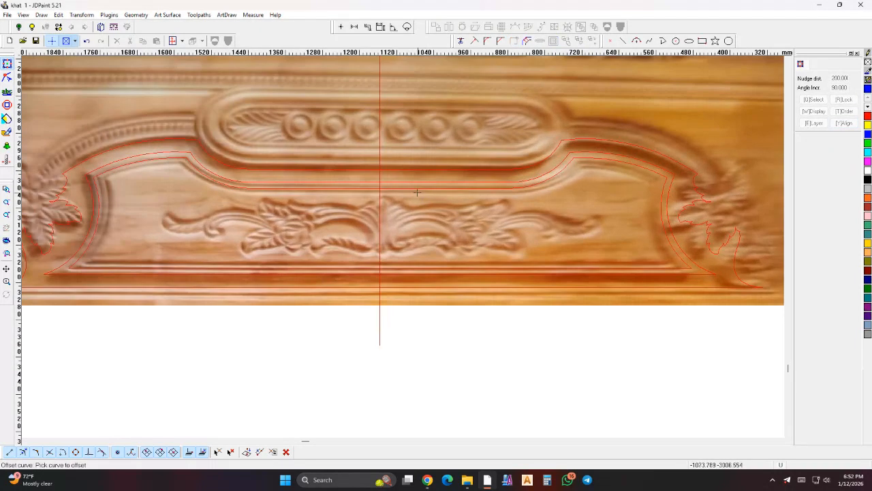
left_click(410, 201)
scroll(463, 218, "down", 2)
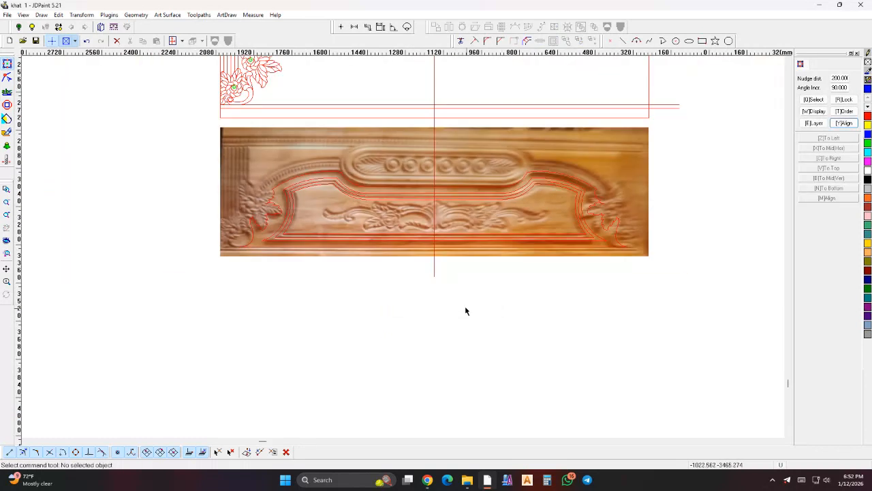
- Examine the nested inset borders against the carved panel photo and the line drawing above it
scroll(451, 229, "up", 4)
left_click(447, 214)
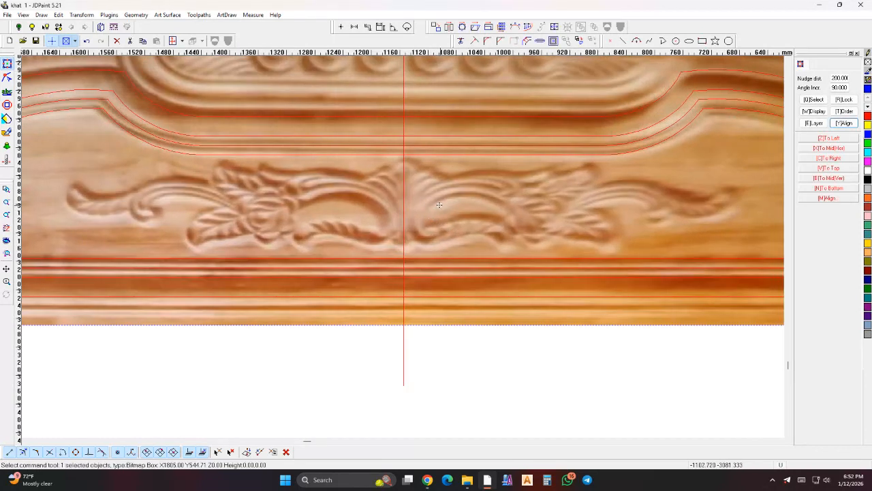
scroll(444, 212, "down", 3)
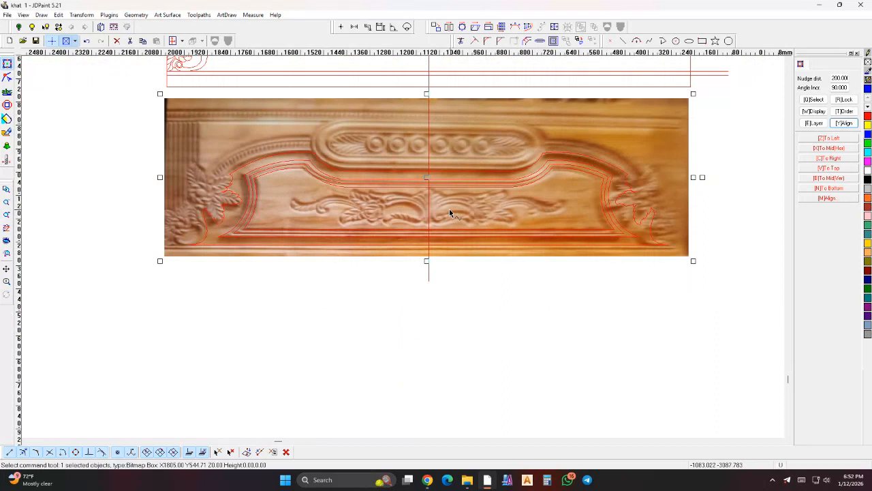
scroll(463, 245, "down", 1)
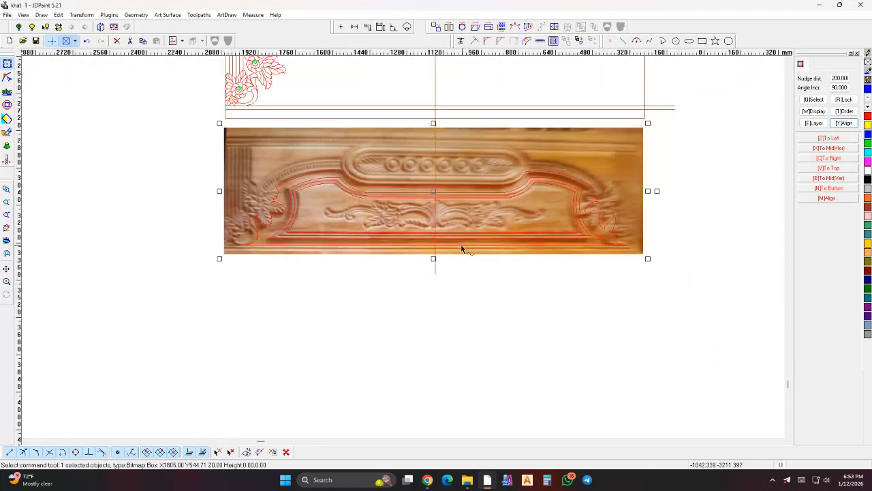
left_click(368, 233)
scroll(379, 258, "down", 1)
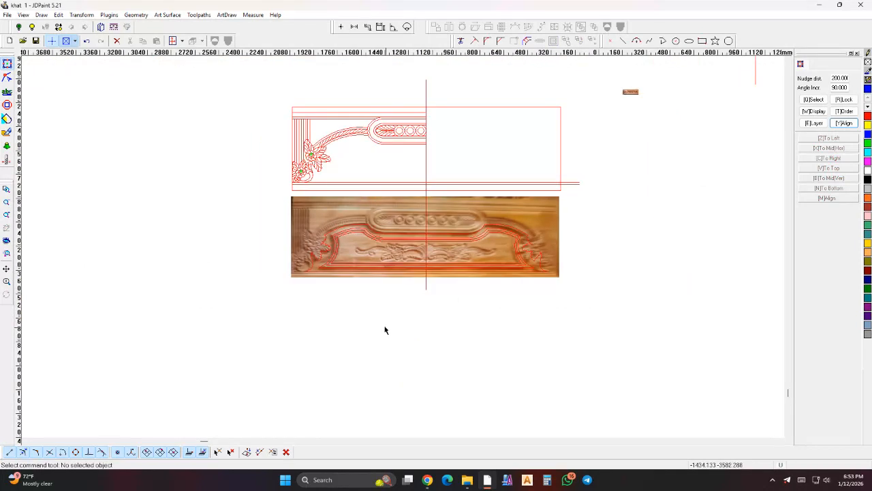
scroll(402, 274, "up", 2)
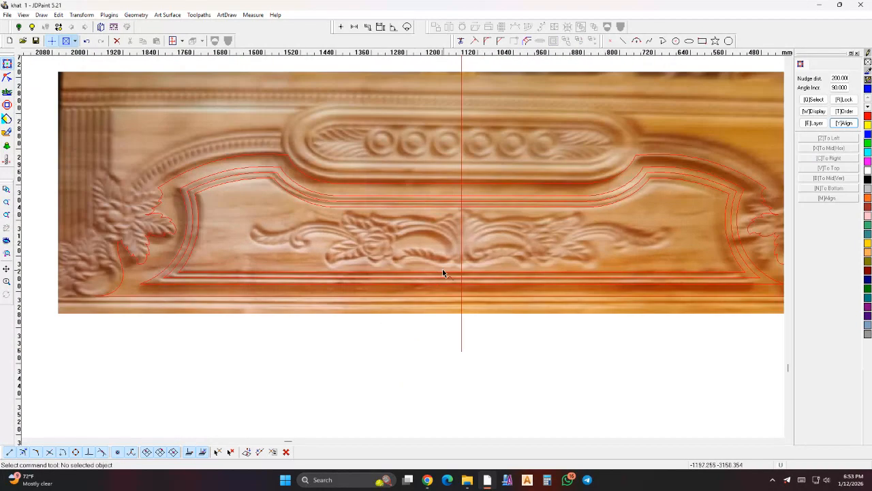
scroll(445, 279, "down", 1)
scroll(420, 324, "down", 1)
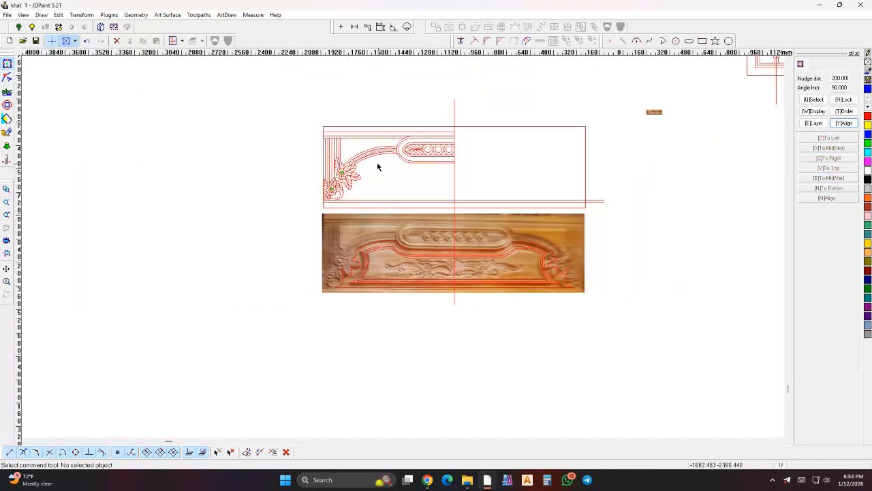
- Mirror a copy of the left half of the upper frame and floral ornament across the vertical centre line
scroll(377, 165, "up", 2)
mouse_move(222, 63)
left_mouse_down()
mouse_move(568, 263)
mouse_move(573, 279)
left_mouse_up()
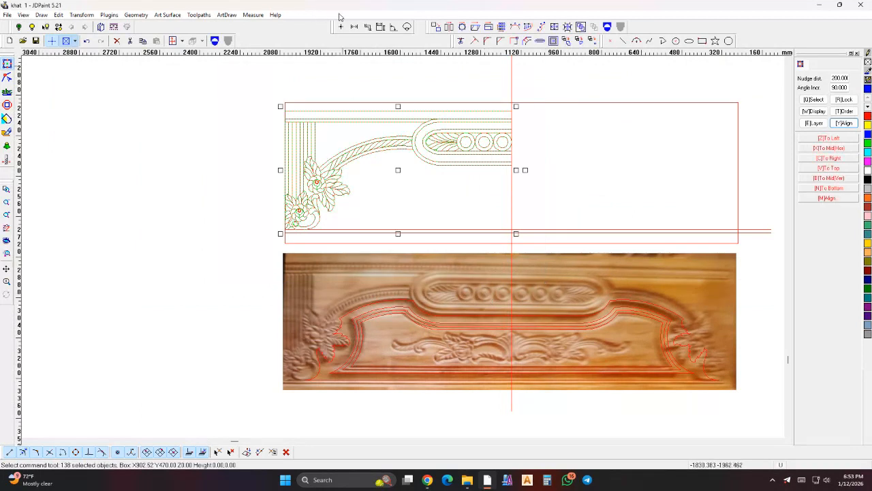
left_click(449, 27)
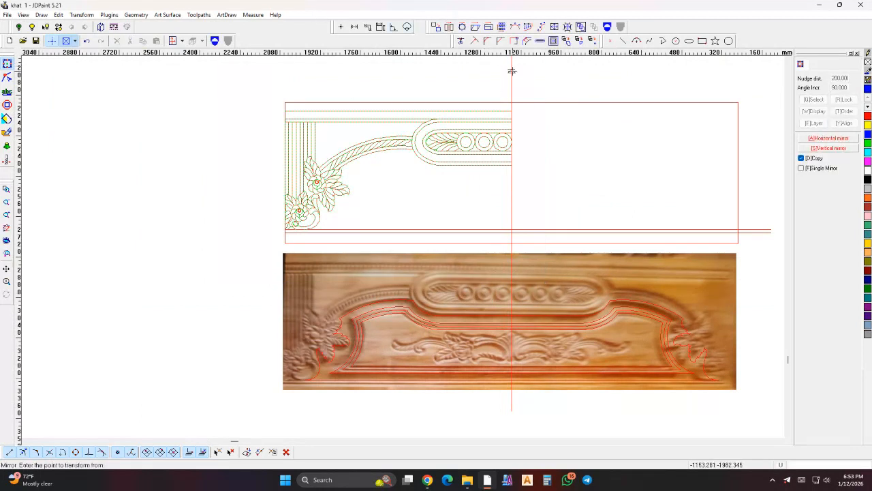
left_click(512, 71)
left_click(547, 200)
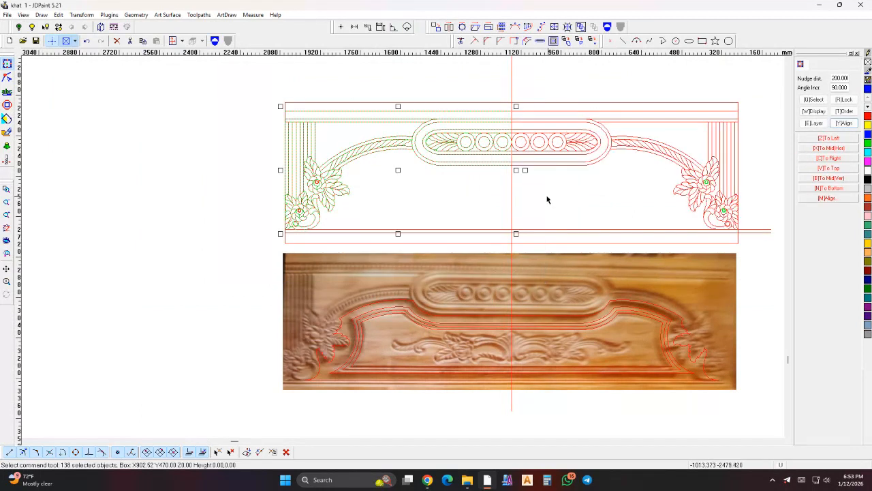
left_click(548, 199)
- Delete the vertical centre line running through the drawing and the reference photo
scroll(484, 279, "down", 1)
scroll(584, 109, "up", 1)
left_click_drag(507, 244, 469, 236)
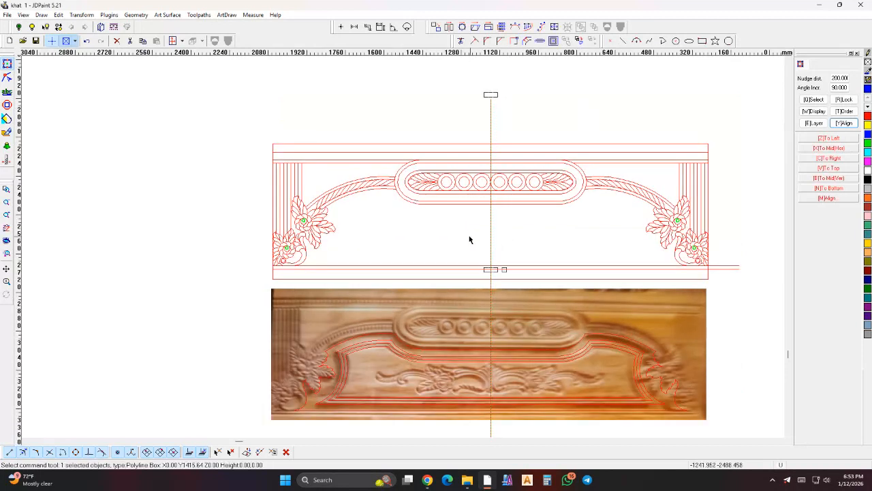
key("Delete")
scroll(450, 280, "down", 1)
scroll(590, 203, "up", 1)
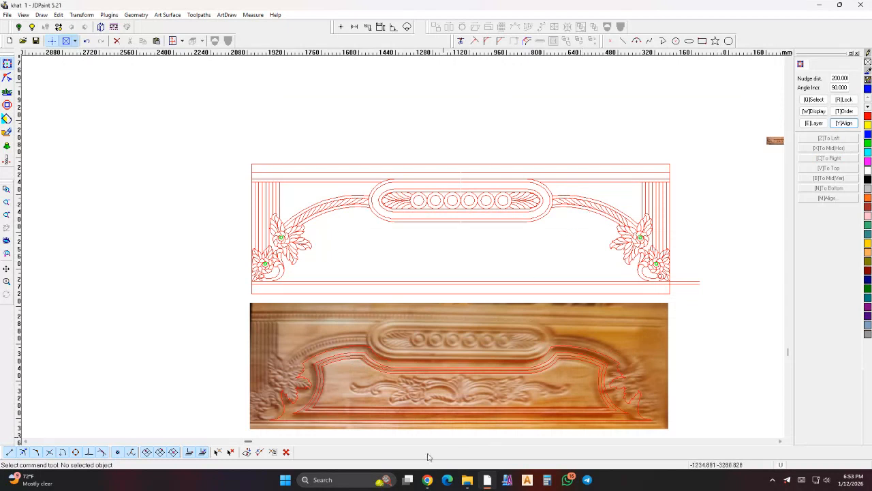
mouse_move(427, 479)
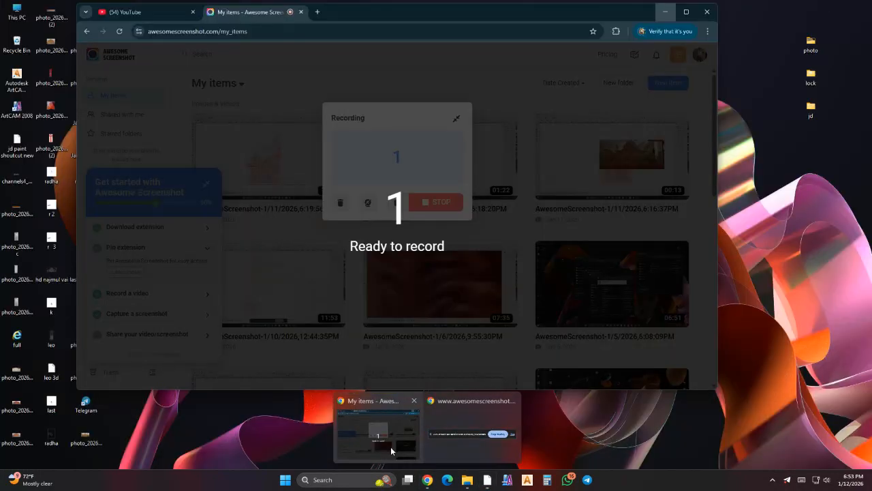